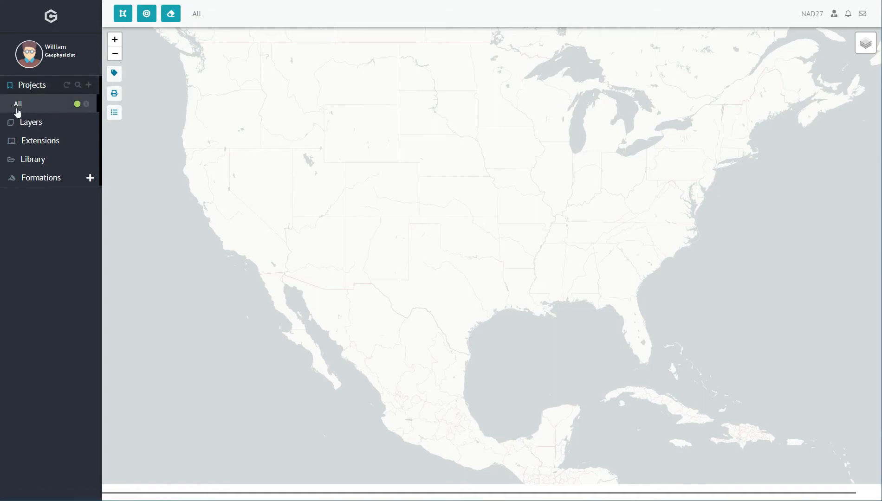
# - Start uploading a new layer, browse to the Existing_Section folder in Layer Uploads, and display all file types
pyautogui.click(33, 128)
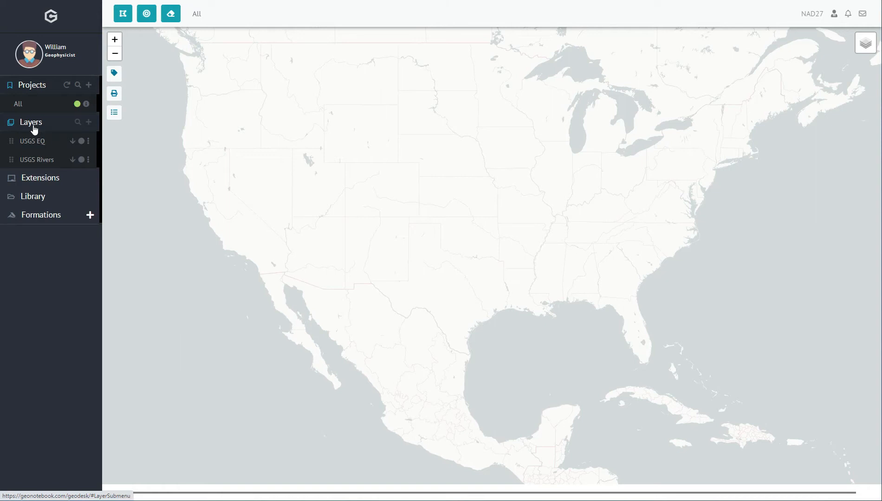
pyautogui.click(89, 122)
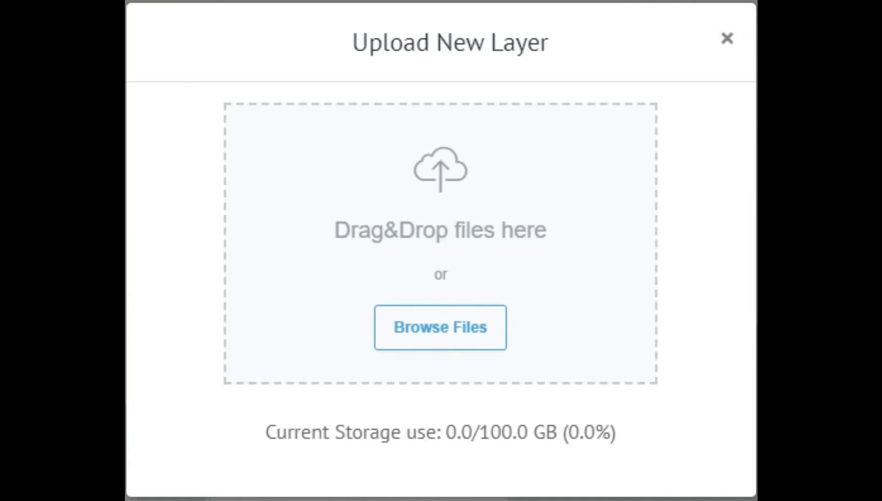
pyautogui.click(433, 329)
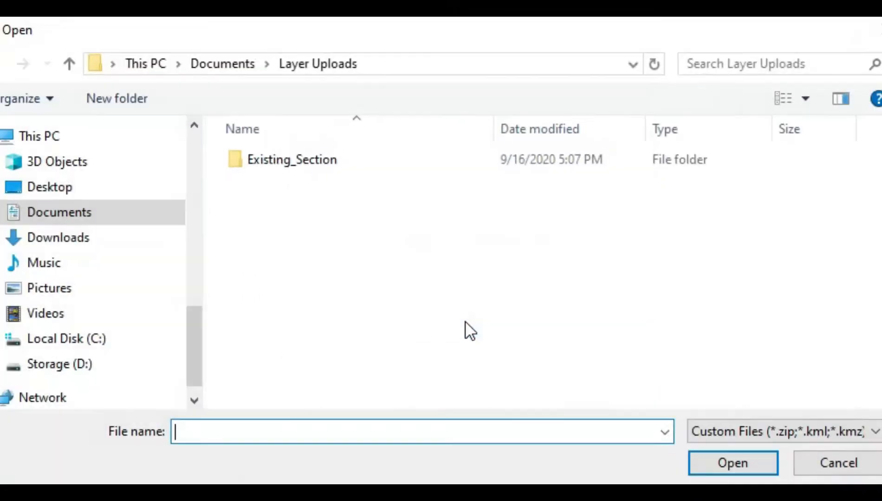
pyautogui.doubleClick(291, 168)
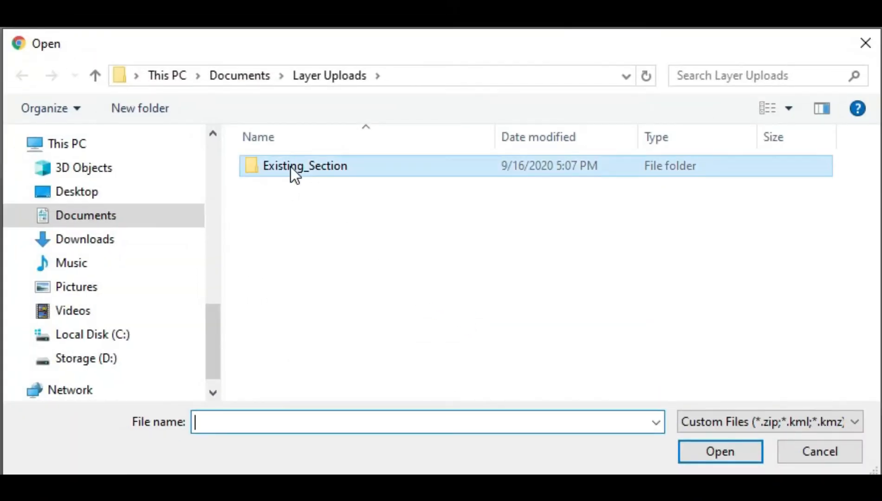
pyautogui.click(760, 423)
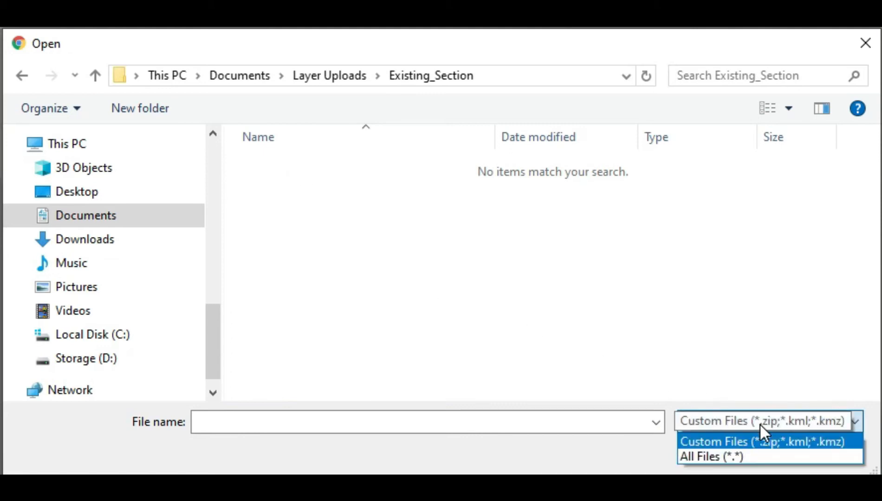
pyautogui.click(760, 457)
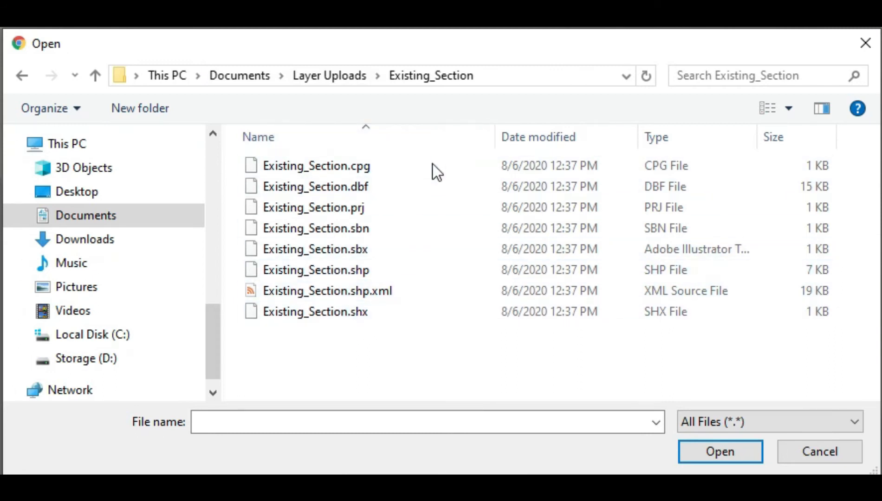
# - Compress the Existing_Section folder into a zipped folder and choose Existing_Section.zip as the new layer's upload file
pyautogui.click(22, 75)
pyautogui.rightClick(332, 168)
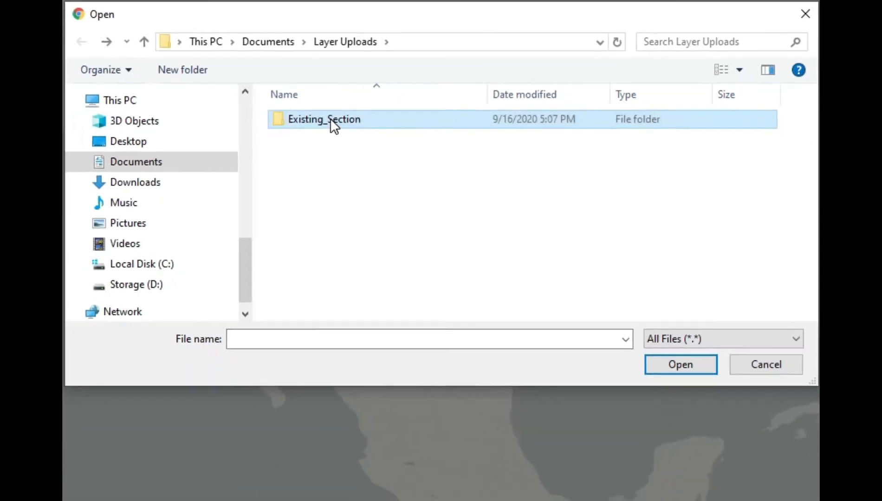
pyautogui.moveTo(485, 395)
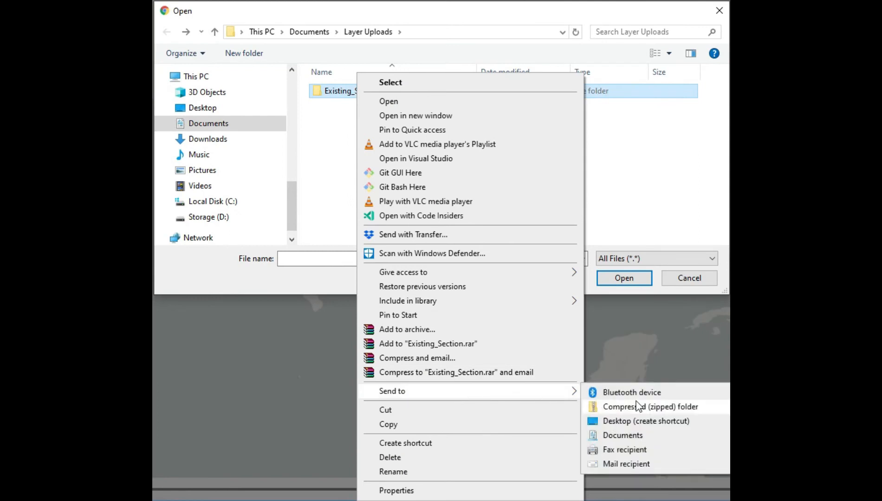
pyautogui.click(619, 409)
pyautogui.press('Return')
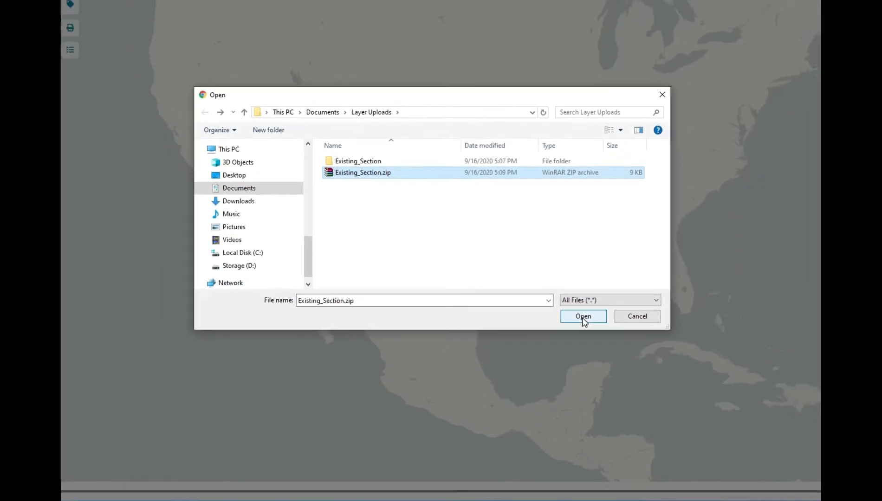
pyautogui.click(624, 278)
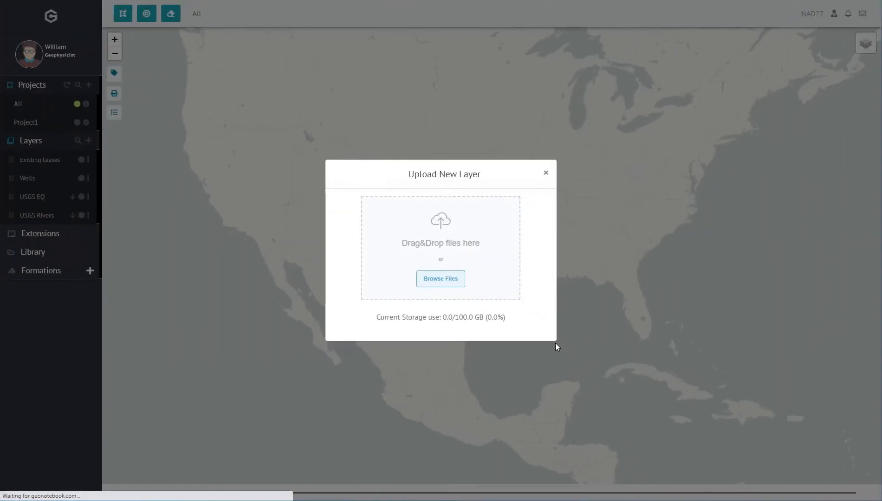
# - Submit the new layer import with every field kept at Add Attribute and no project tag, and dismiss the upload notice
pyautogui.click(201, 64)
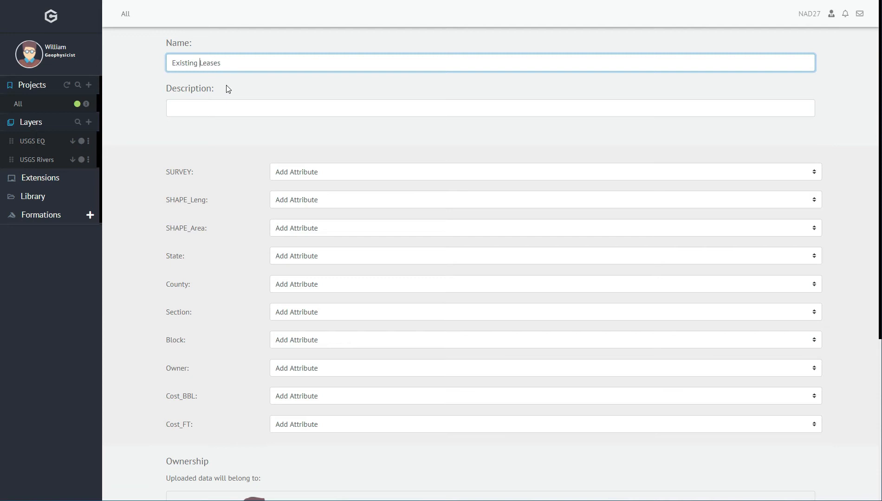
pyautogui.click(126, 154)
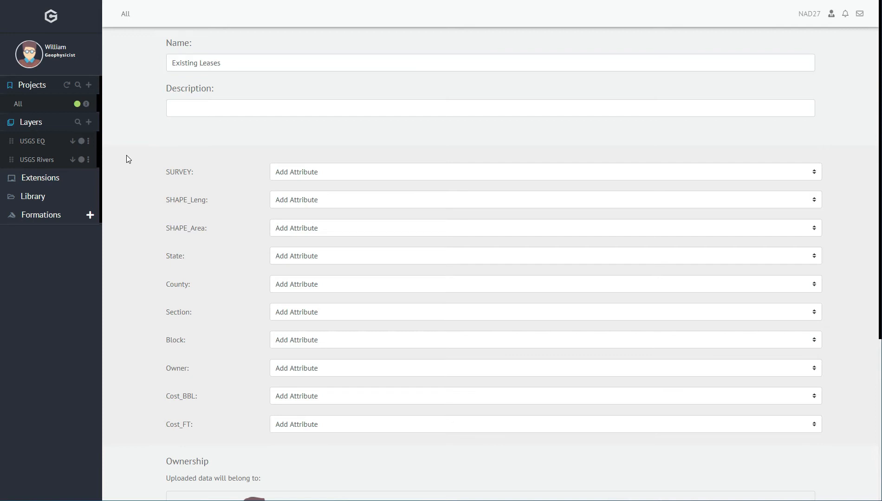
pyautogui.scroll(-5, 126, 155)
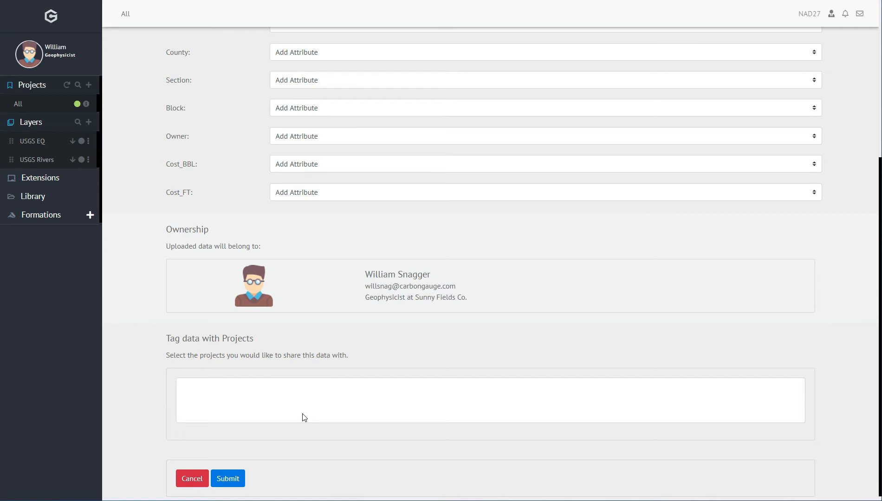
pyautogui.click(227, 483)
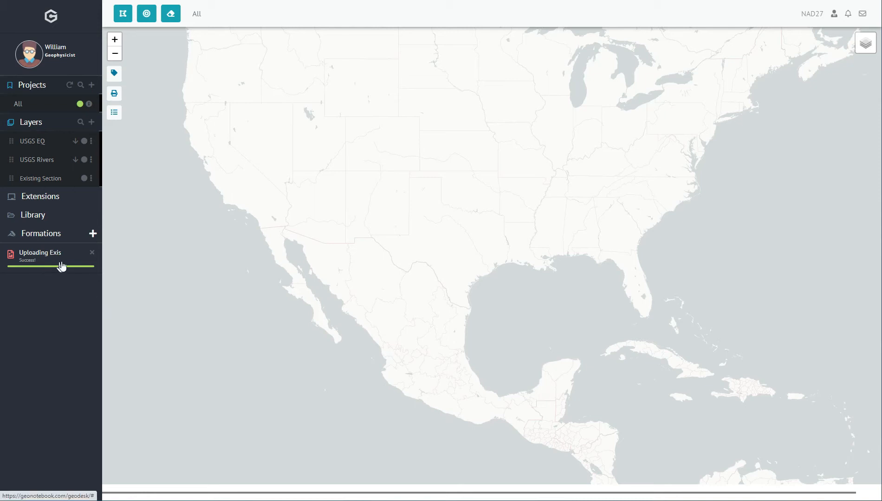
pyautogui.click(92, 254)
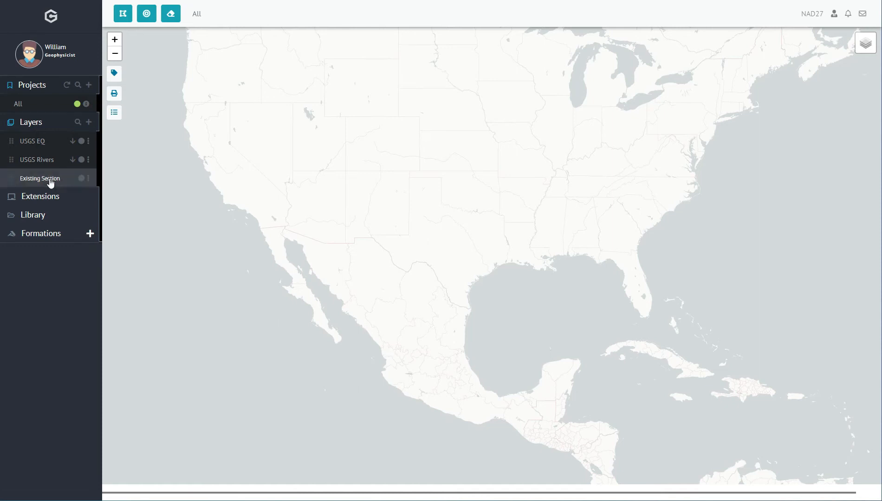
# - Turn on the Existing Section layer and update its fill colour to bright red from the default palette
pyautogui.click(82, 179)
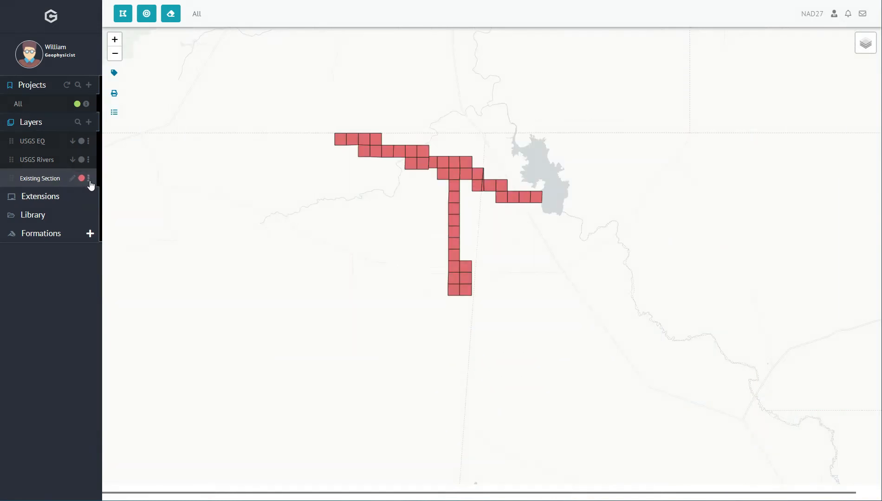
pyautogui.click(88, 180)
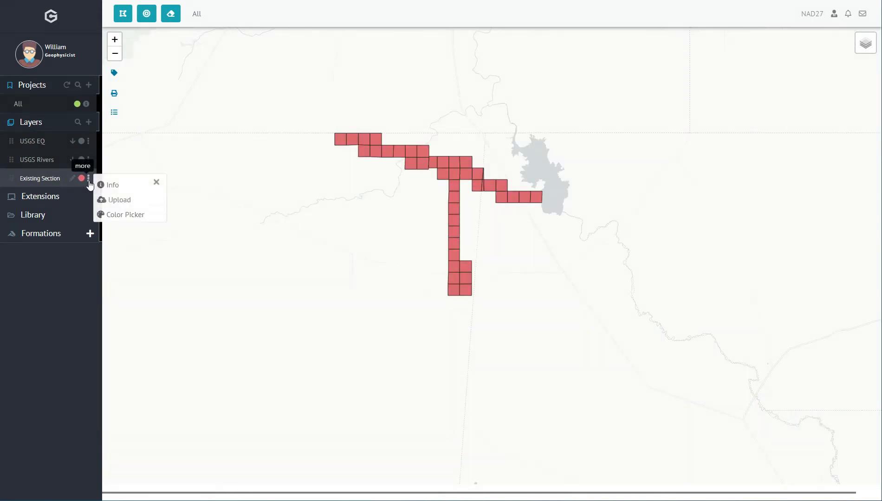
pyautogui.click(121, 220)
pyautogui.click(136, 244)
pyautogui.click(152, 268)
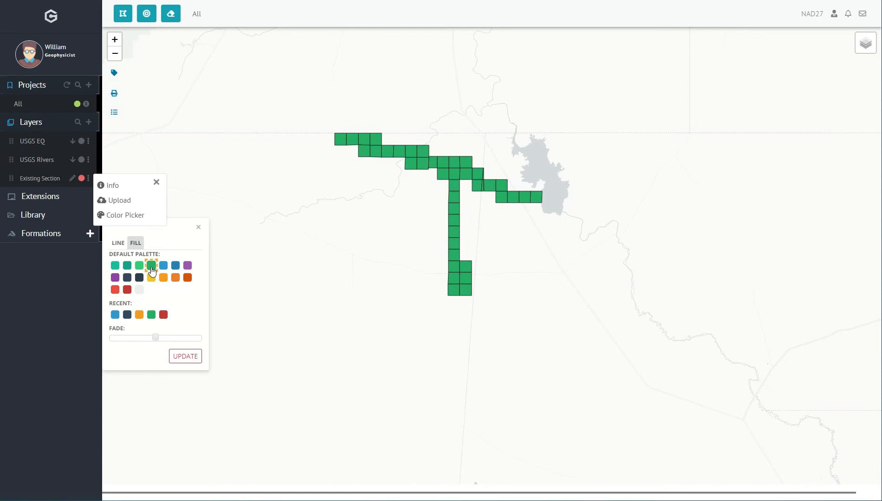
pyautogui.click(115, 290)
pyautogui.click(175, 360)
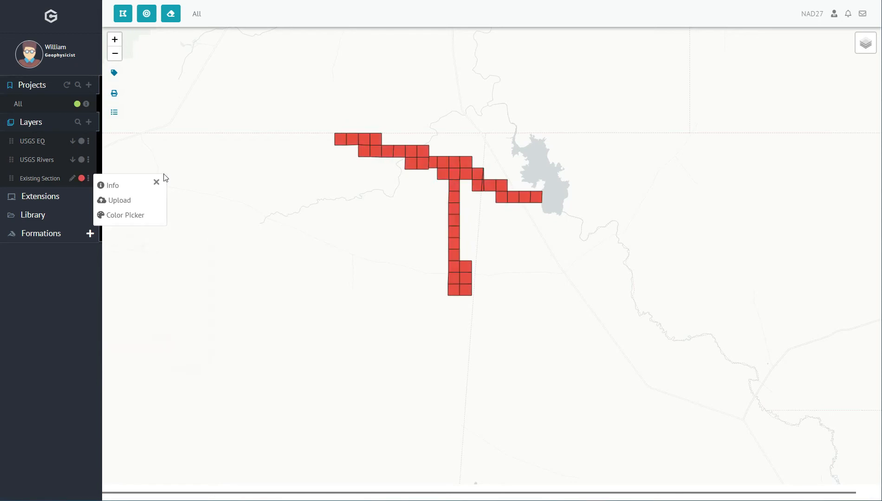
pyautogui.click(156, 183)
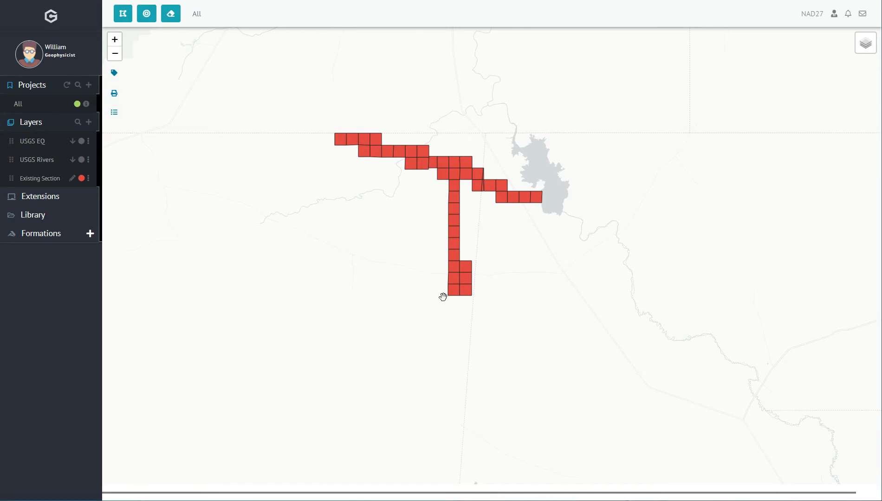
# - Zoom the map to the Existing Section layer and open its features table
pyautogui.scroll(-7, 387, 260)
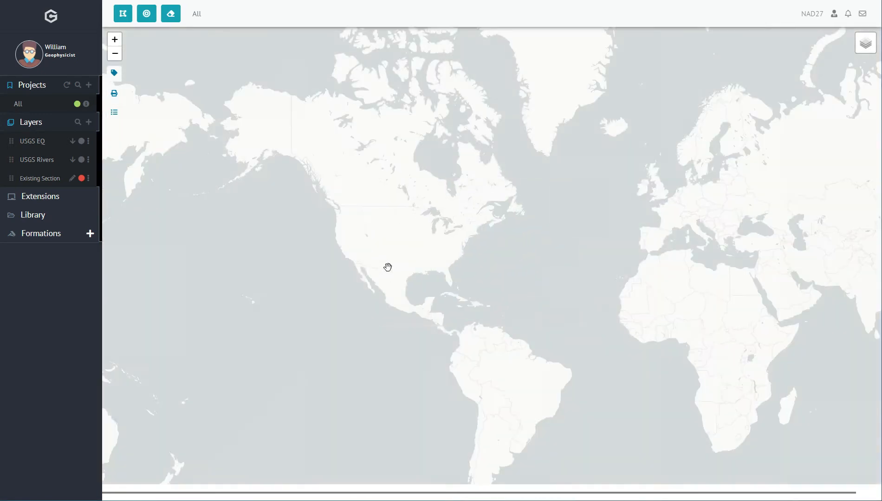
pyautogui.click(33, 179)
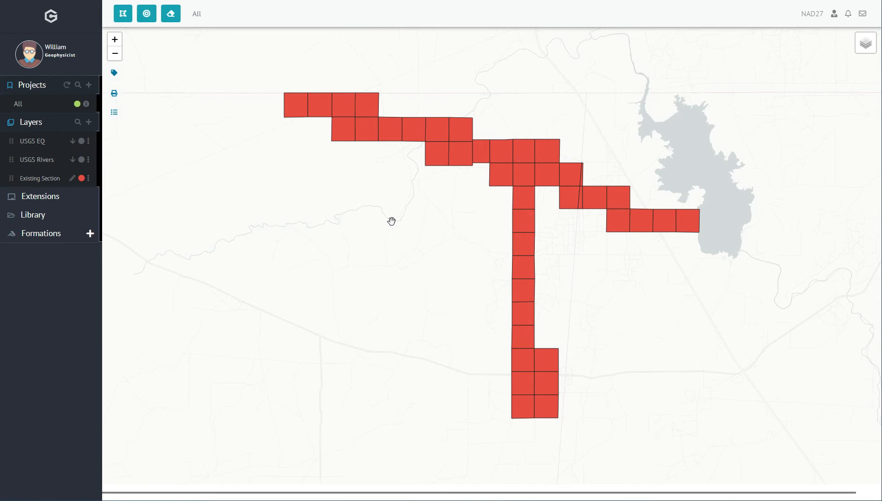
pyautogui.click(38, 181)
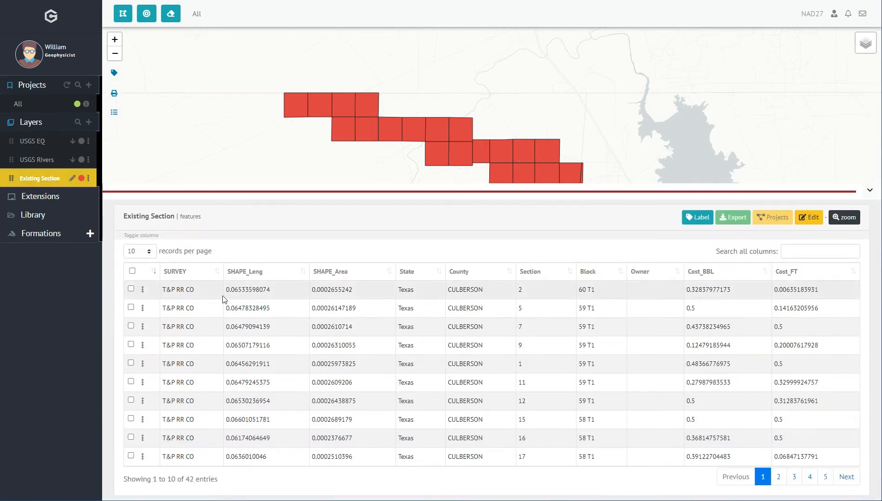
# - Turn editing on and off for the first record in the features table, and export that record as a shapefile
pyautogui.click(131, 290)
pyautogui.click(808, 218)
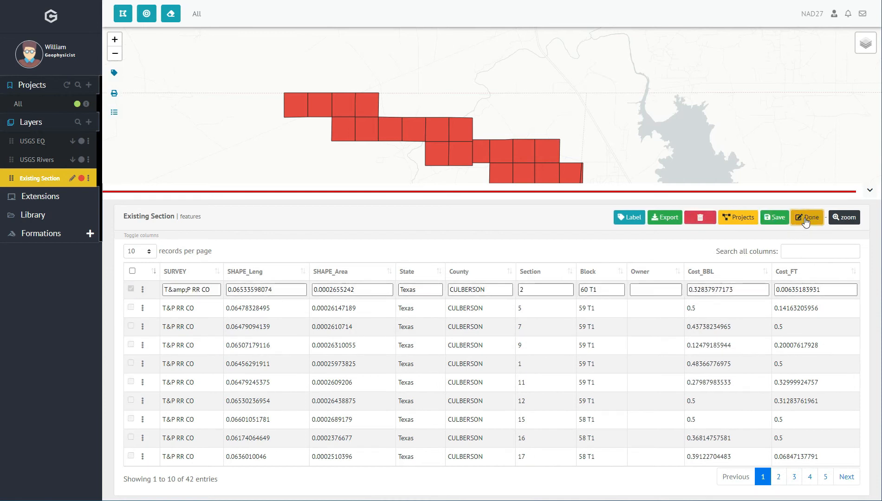
pyautogui.click(805, 221)
pyautogui.click(733, 218)
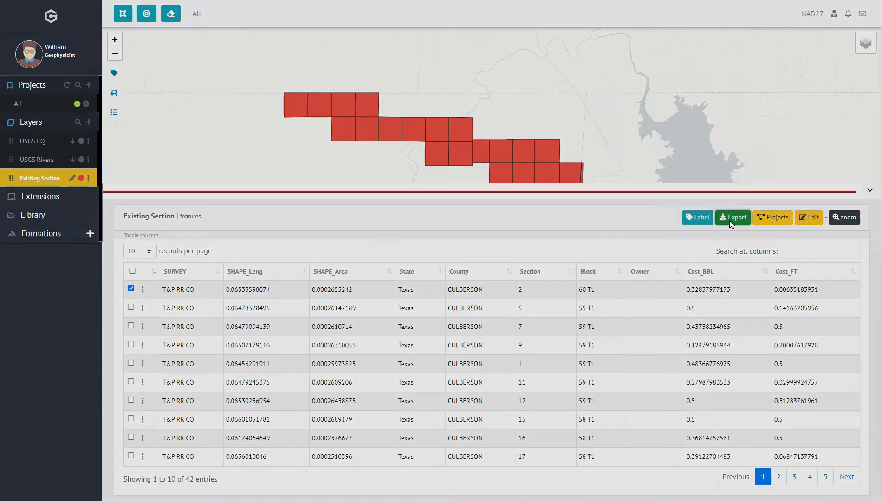
pyautogui.click(336, 81)
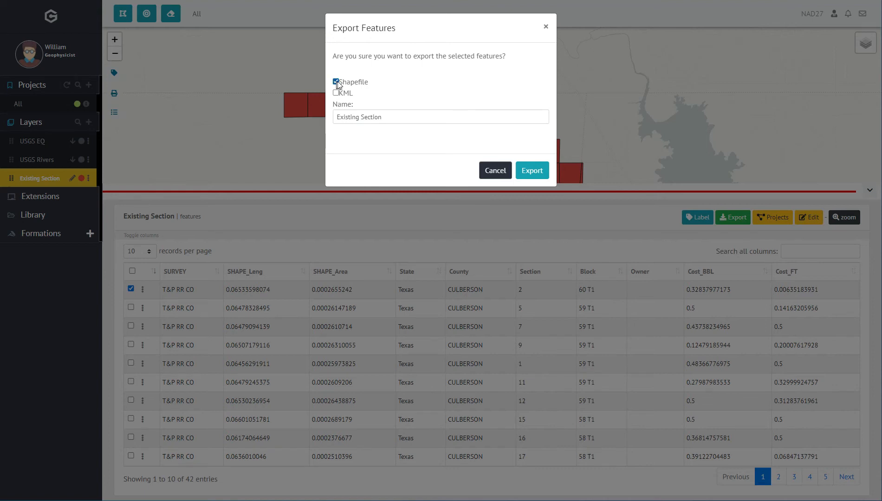
pyautogui.click(536, 177)
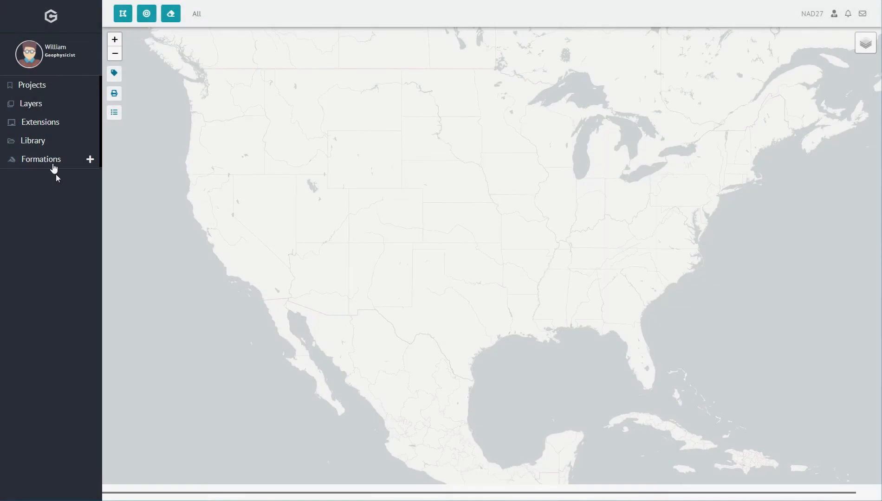
# - Expand the project and layer lists, zoom in on the Existing Leases sections on the map, and save the map view
pyautogui.click(35, 86)
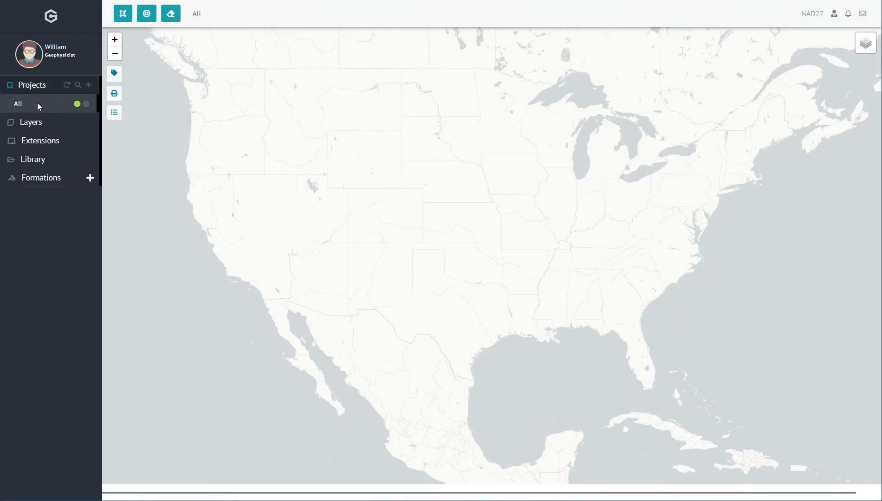
pyautogui.click(45, 124)
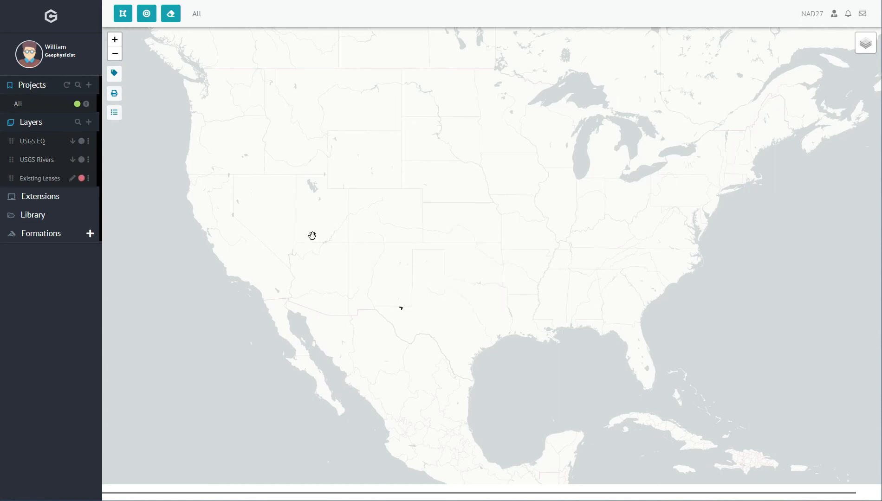
pyautogui.scroll(2, 403, 309)
pyautogui.scroll(3, 381, 285)
pyautogui.scroll(3, 381, 276)
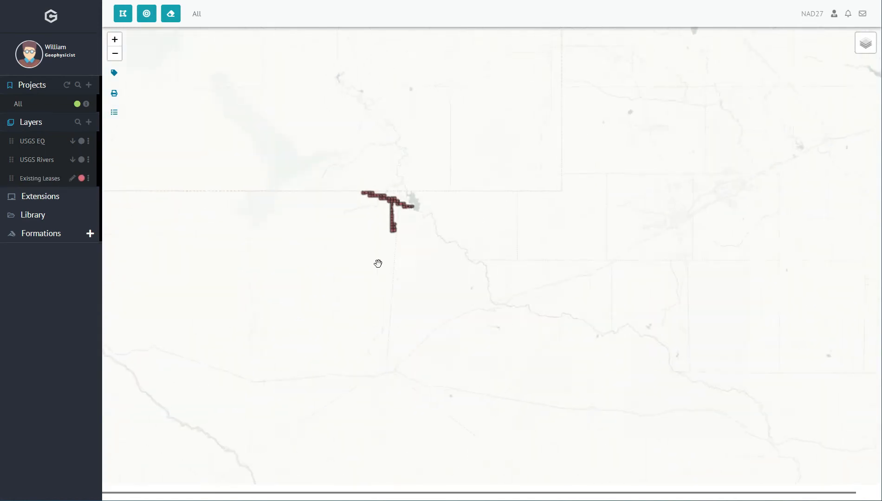
pyautogui.moveTo(386, 232); pyautogui.dragTo(437, 277)
pyautogui.scroll(1, 437, 277)
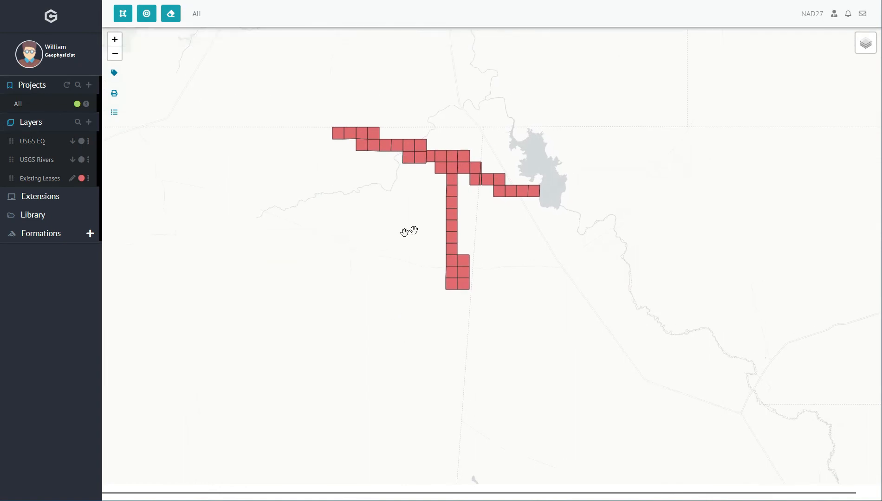
pyautogui.click(146, 14)
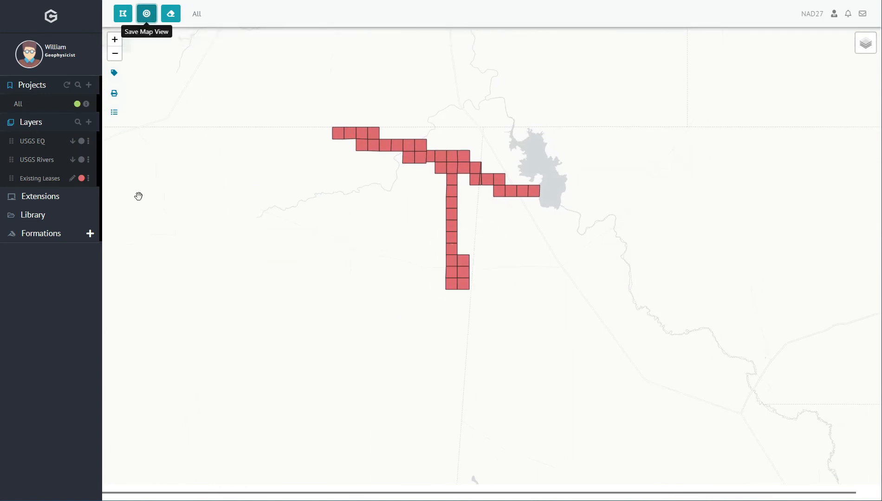
# - Add the additional lease shapefile to the upload for the Existing Leases layer
pyautogui.click(89, 182)
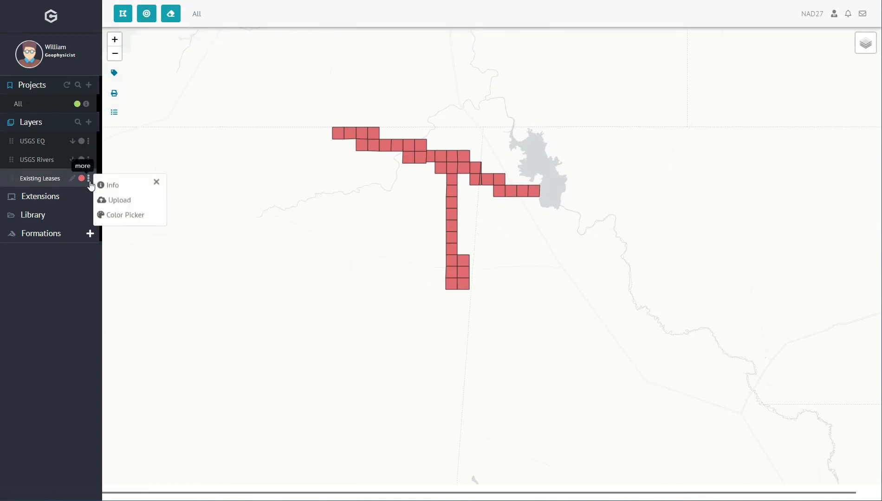
pyautogui.click(122, 205)
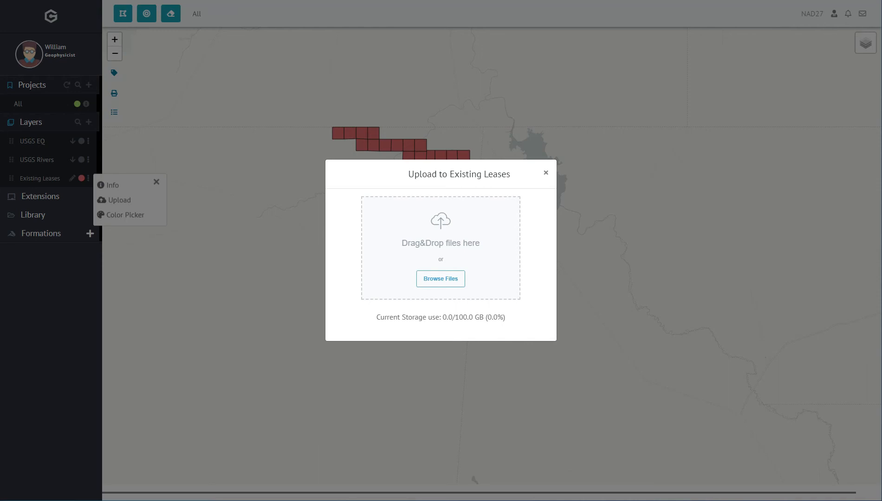
pyautogui.moveTo(273, 349); pyautogui.dragTo(420, 247)
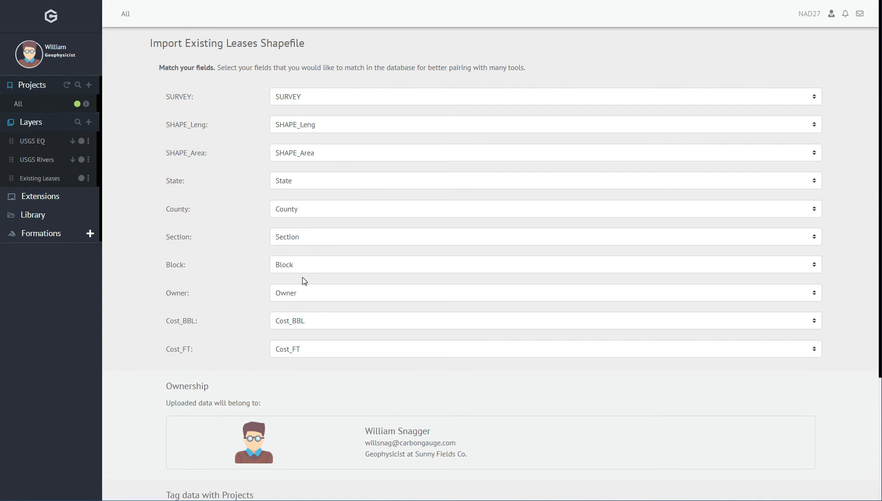
# - Keep Cost_FT matched to the Cost_FT field, submit the Existing Leases import without project tags, and dismiss the upload notice
pyautogui.click(316, 350)
pyautogui.click(285, 373)
pyautogui.click(285, 357)
pyautogui.click(285, 365)
pyautogui.scroll(-3, 135, 395)
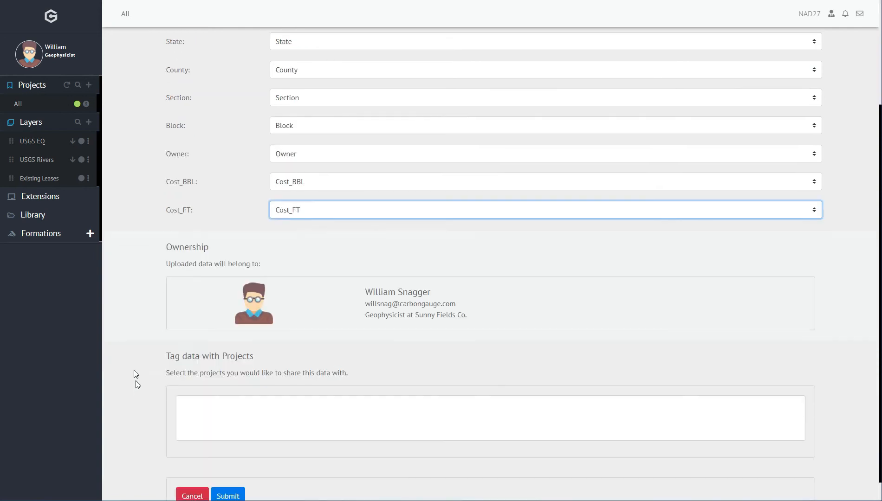
pyautogui.scroll(2, 152, 421)
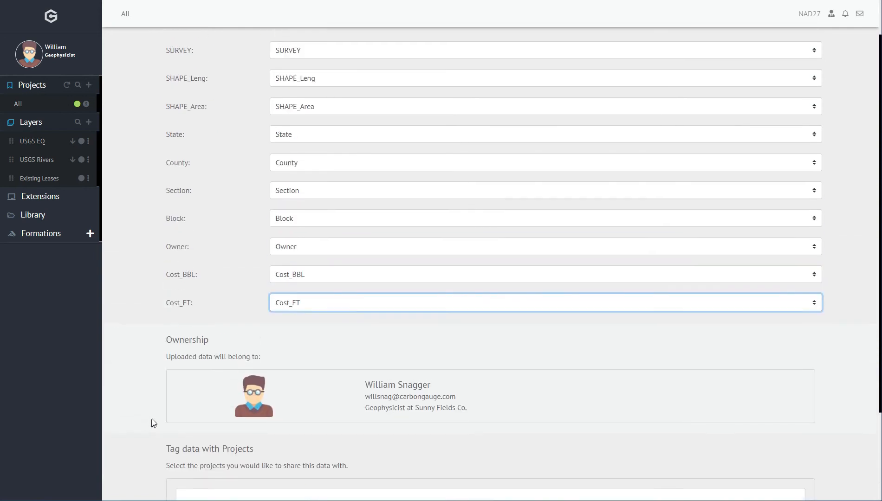
pyautogui.scroll(-3, 173, 387)
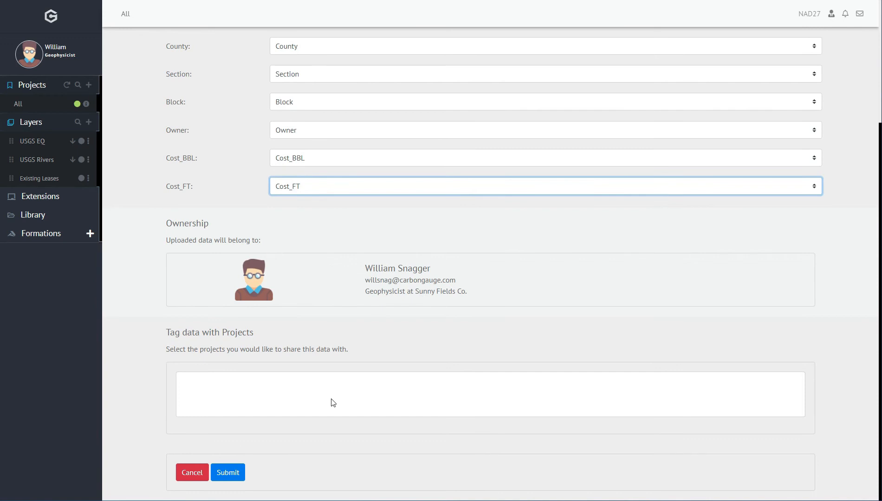
pyautogui.click(231, 474)
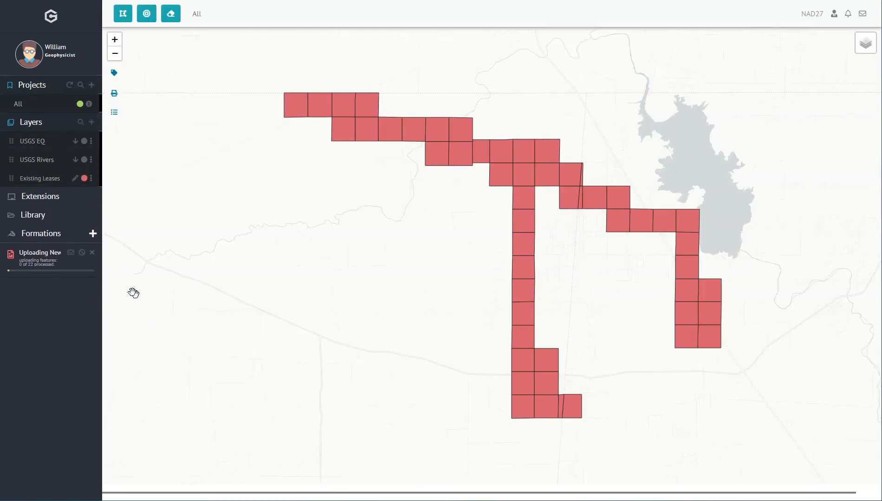
pyautogui.click(92, 253)
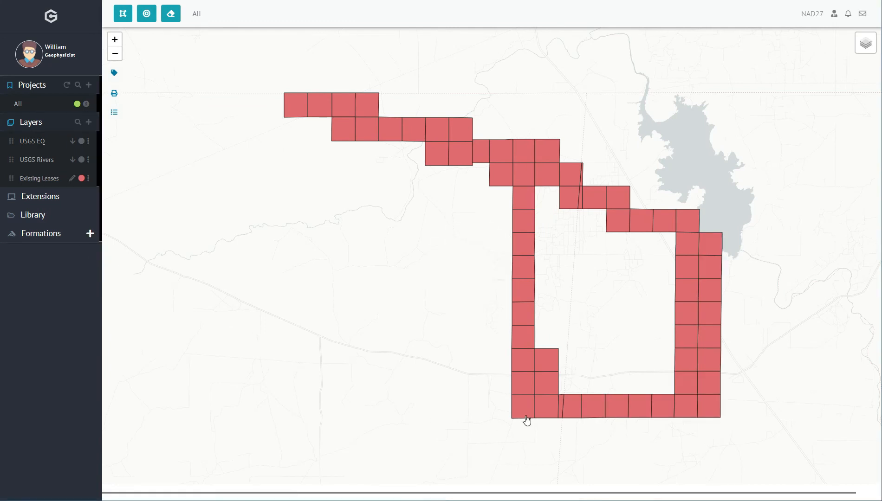
# - Open the Existing Leases features table and view the full extent of the extended lease sections on the map
pyautogui.click(32, 183)
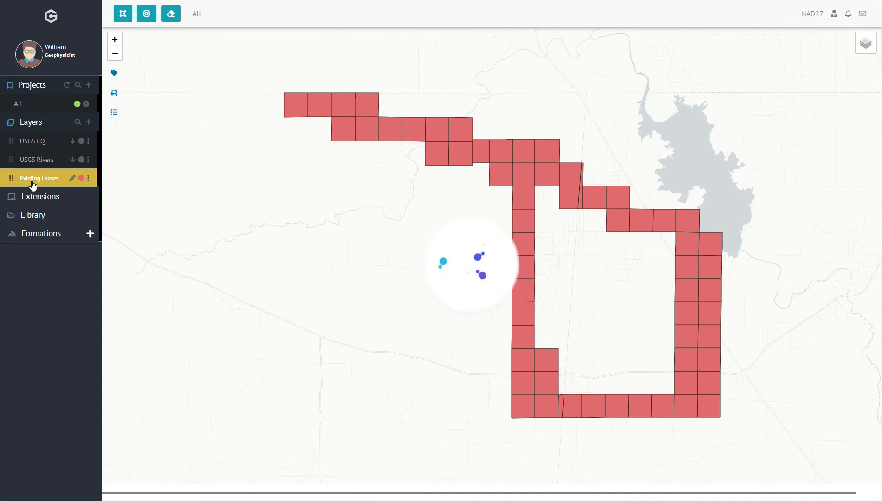
pyautogui.scroll(-3, 487, 130)
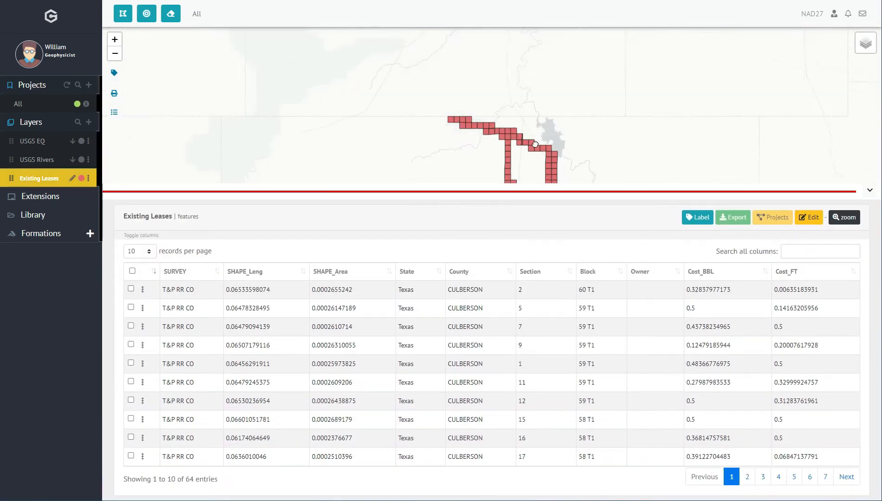
pyautogui.click(123, 14)
pyautogui.moveTo(443, 112)
pyautogui.mouseDown()
pyautogui.moveTo(398, 143)
pyautogui.moveTo(459, 176)
pyautogui.mouseUp()
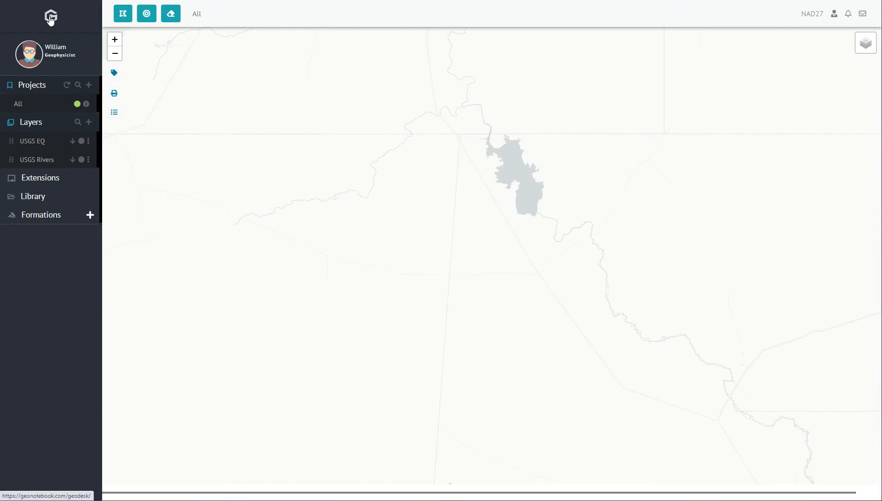
# - Reload the workspace, accept the invitation to Project1, and make it the only active project
pyautogui.click(51, 19)
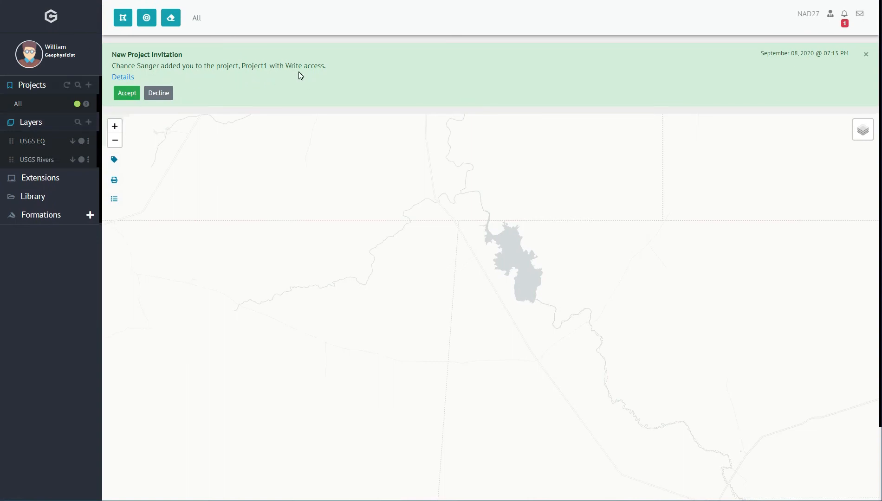
pyautogui.click(125, 94)
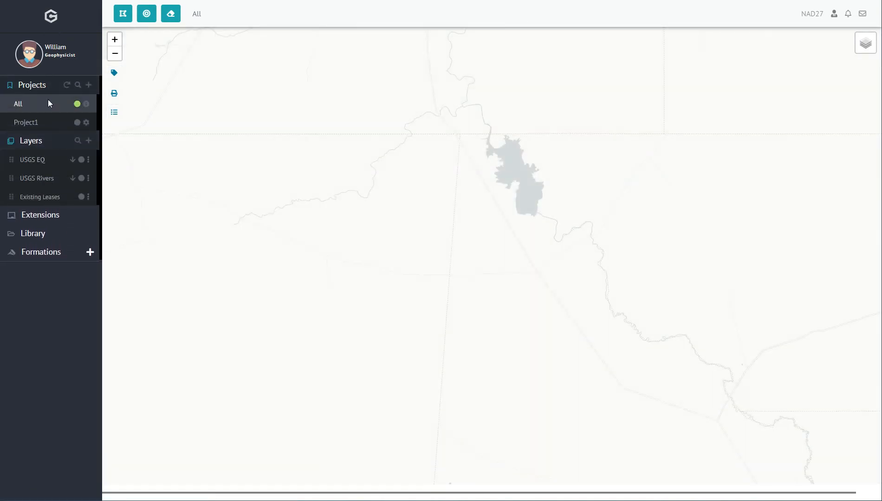
pyautogui.click(77, 122)
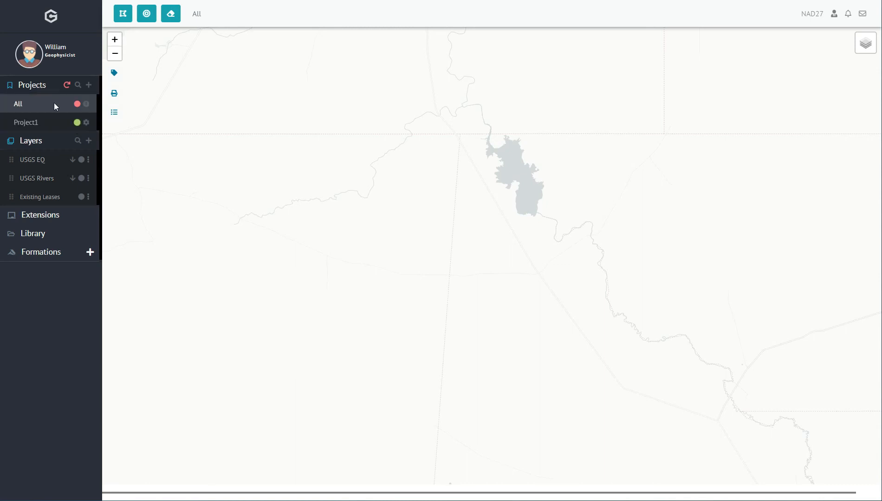
pyautogui.click(68, 84)
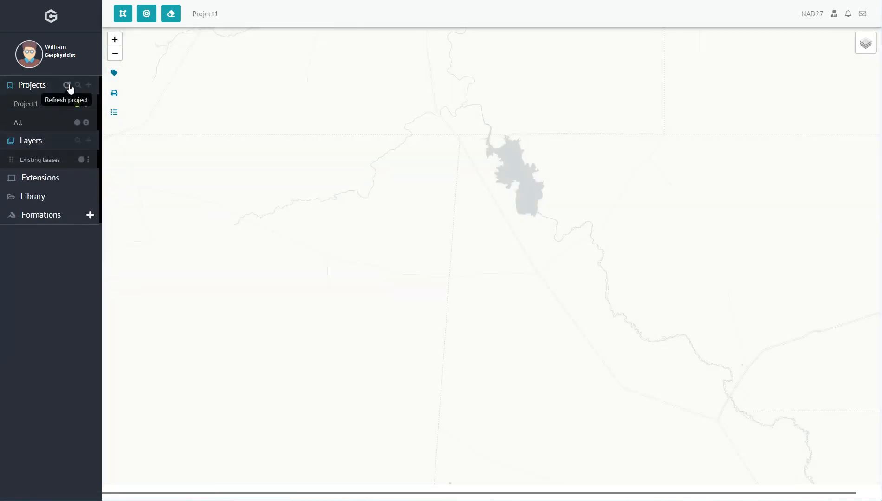
# - Turn on the Existing Leases layer in Project1 and add the additional lease shapefile to its upload
pyautogui.click(82, 160)
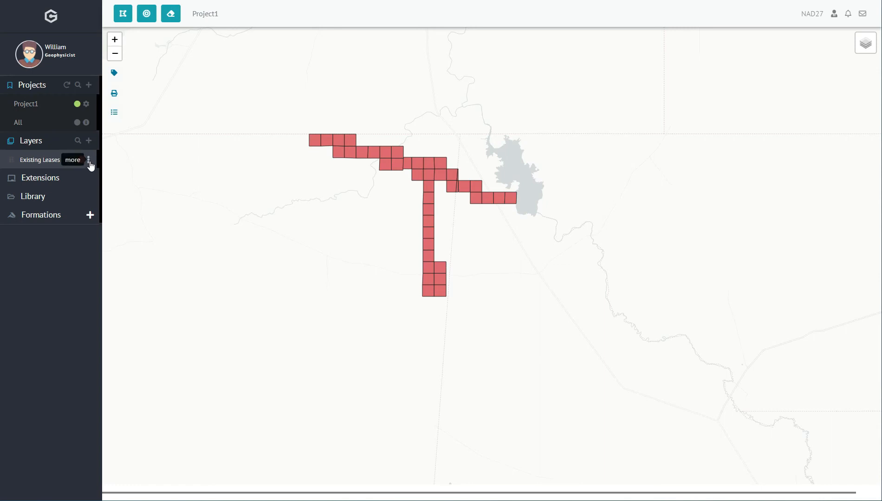
pyautogui.click(88, 160)
pyautogui.click(117, 182)
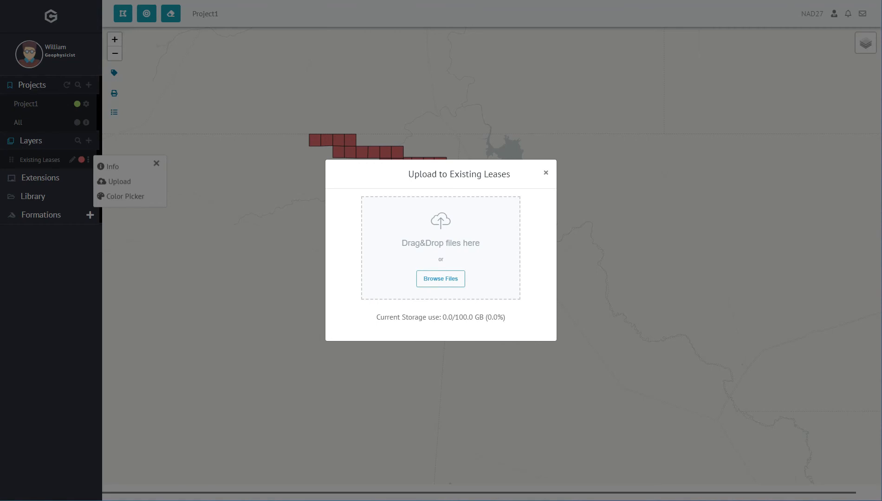
pyautogui.moveTo(371, 281); pyautogui.dragTo(433, 237)
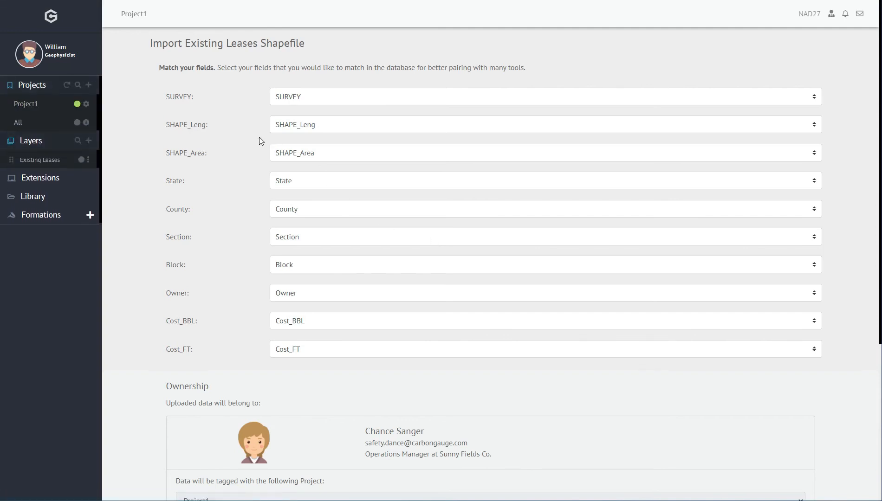
# - Submit the Existing Leases import with the matched fields and the Project1 tag, and dismiss the upload notice
pyautogui.click(319, 356)
pyautogui.scroll(-3, 276, 418)
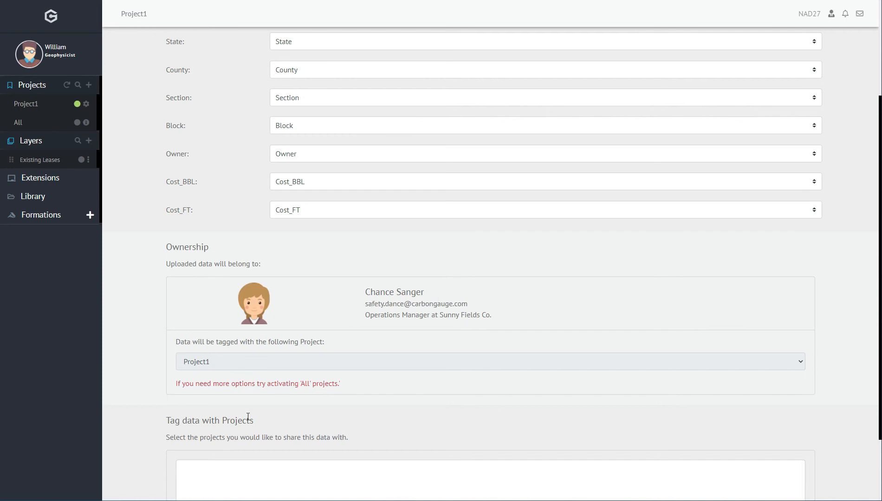
pyautogui.scroll(-2, 142, 406)
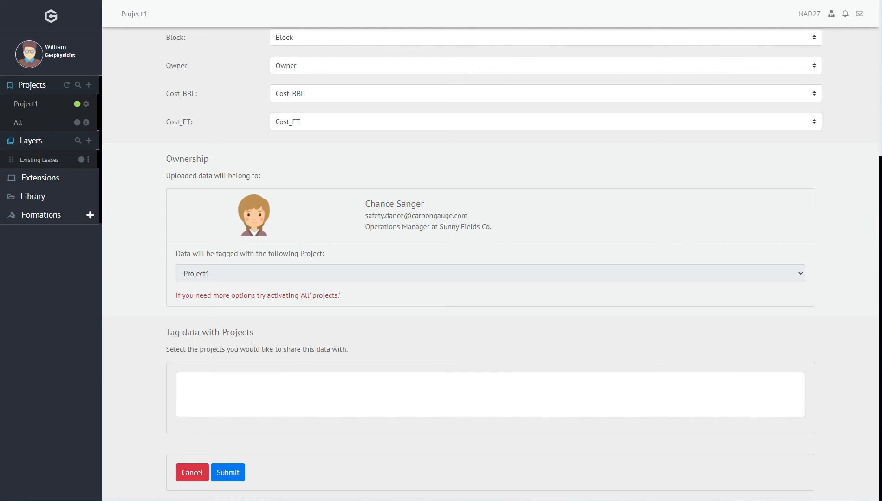
pyautogui.click(225, 474)
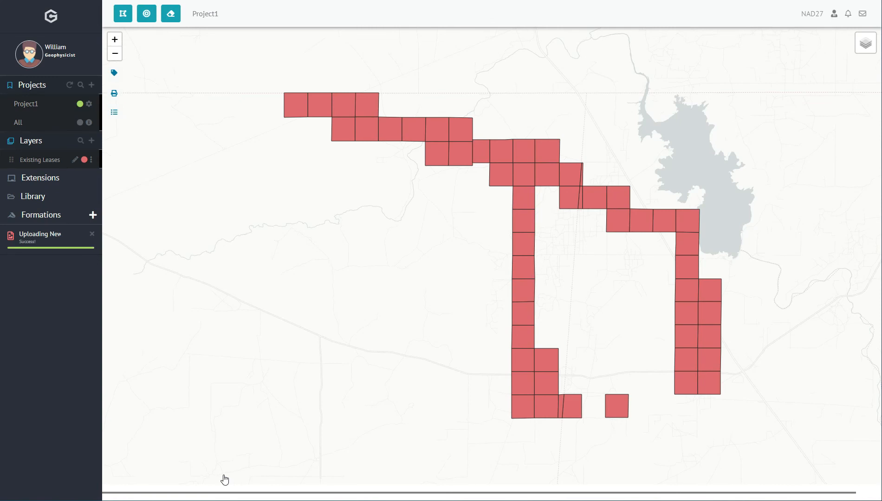
pyautogui.click(91, 235)
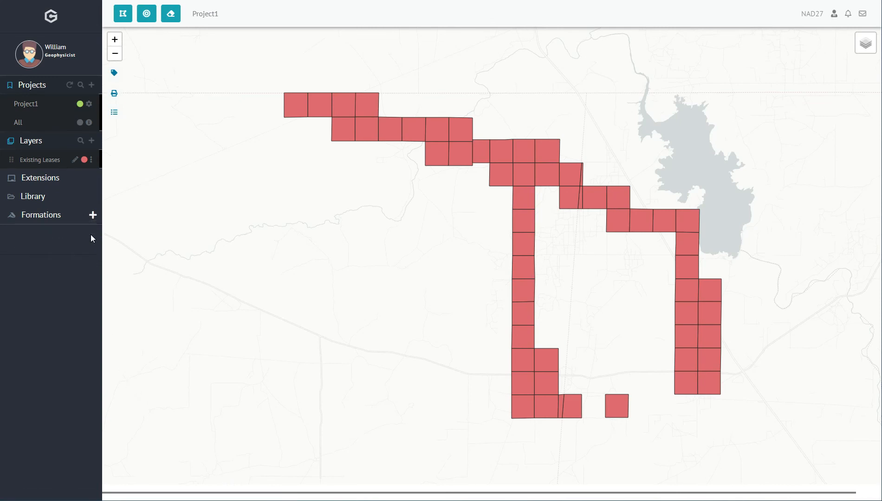
# - Open the features table of the Existing Leases layer in Project1 and sort its records by Owner
pyautogui.click(28, 161)
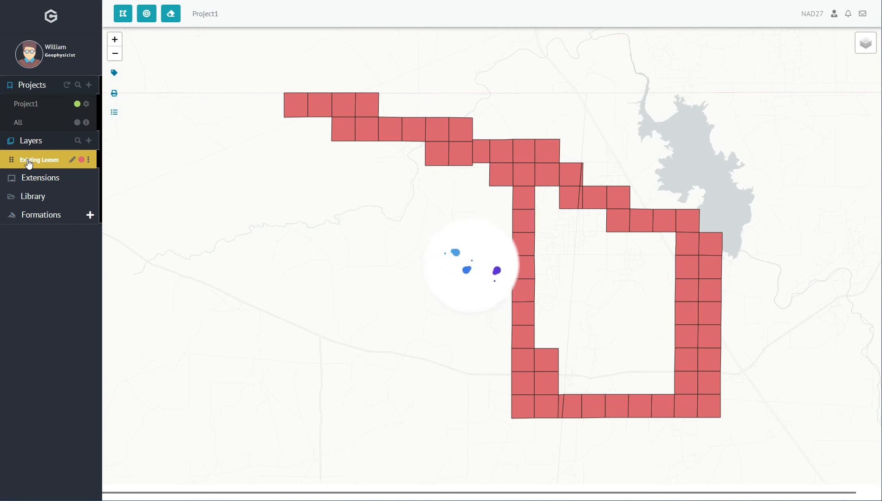
pyautogui.scroll(-3, 239, 130)
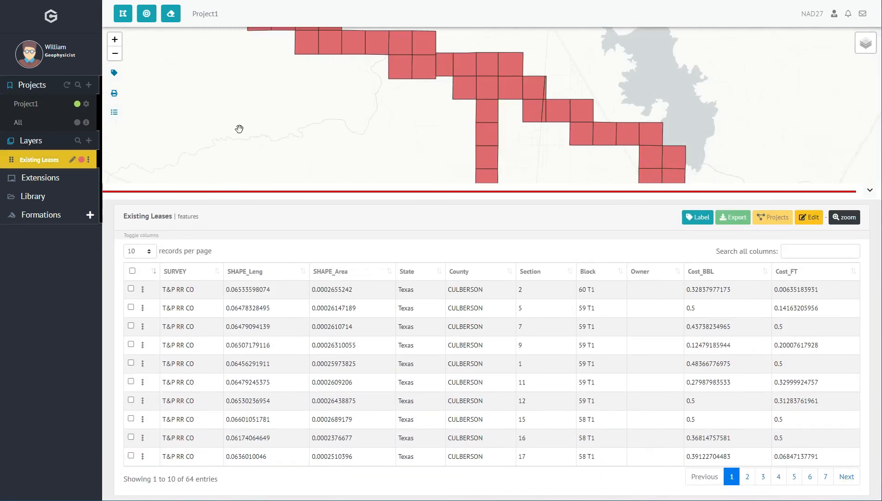
pyautogui.moveTo(448, 119); pyautogui.dragTo(510, 97)
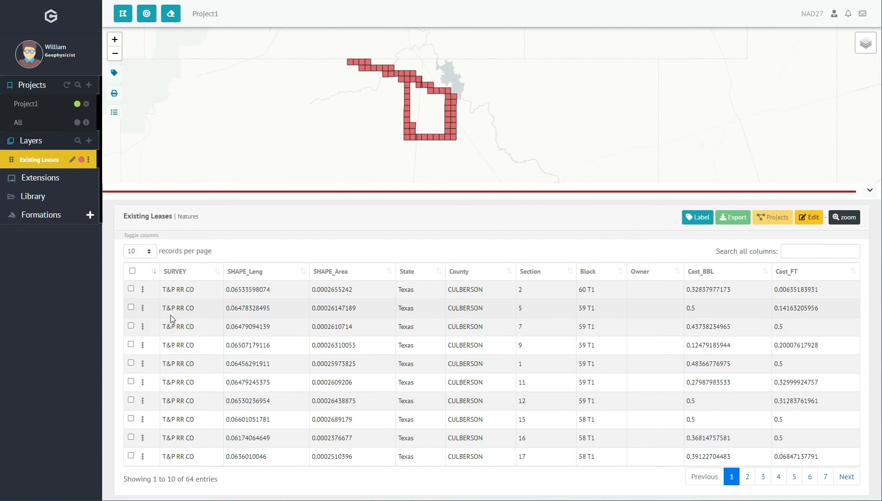
pyautogui.click(676, 274)
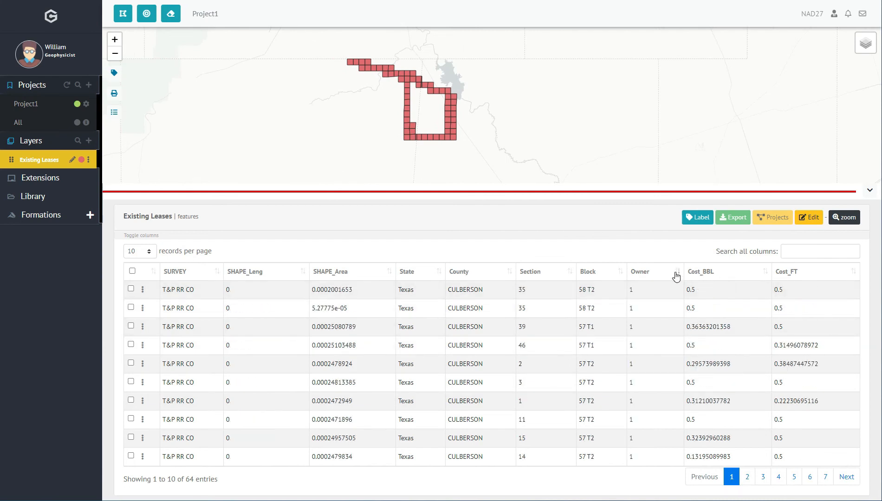
# - Select the first record, zoom the map to its section, and check its project tags in the Project Manager without changing them
pyautogui.click(131, 289)
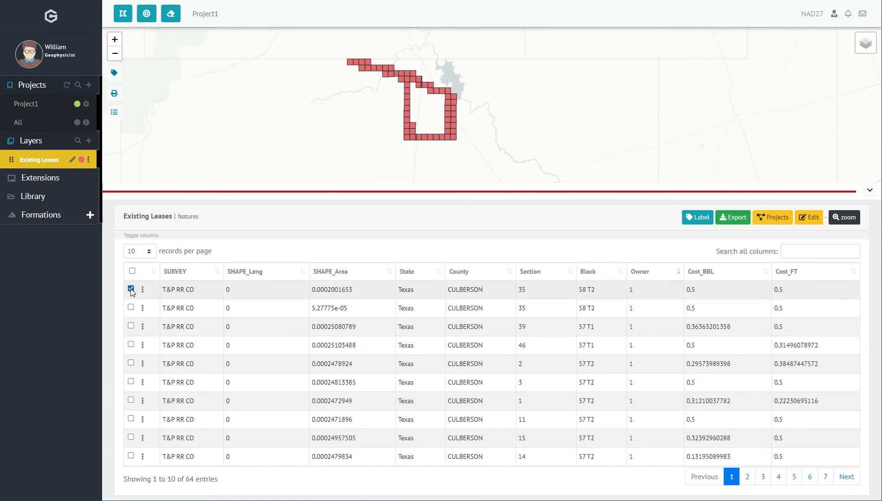
pyautogui.click(844, 218)
pyautogui.scroll(-5, 537, 132)
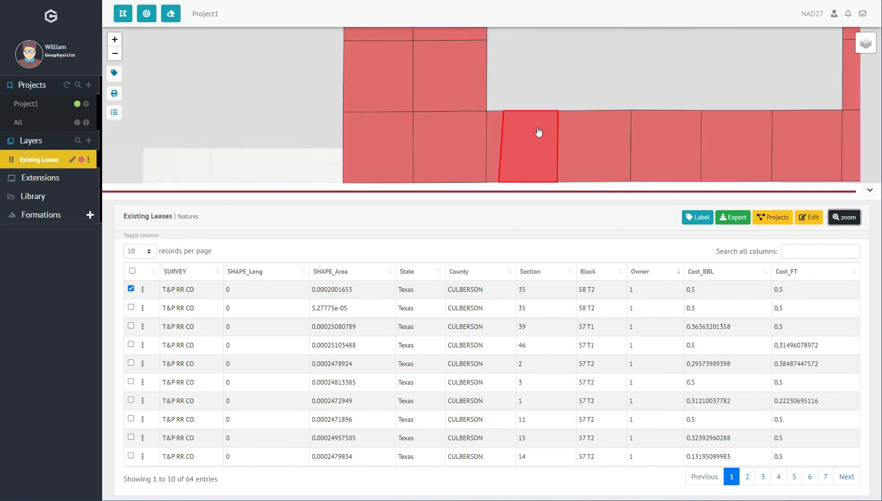
pyautogui.scroll(-1, 496, 151)
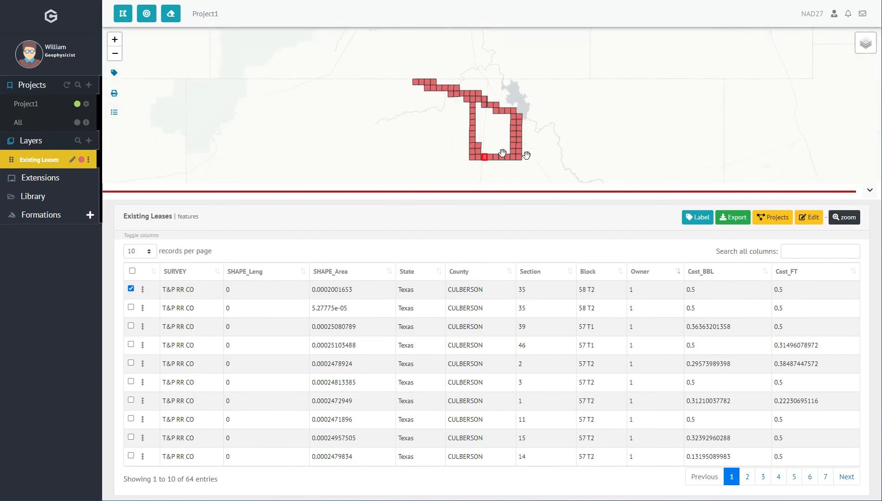
pyautogui.click(769, 220)
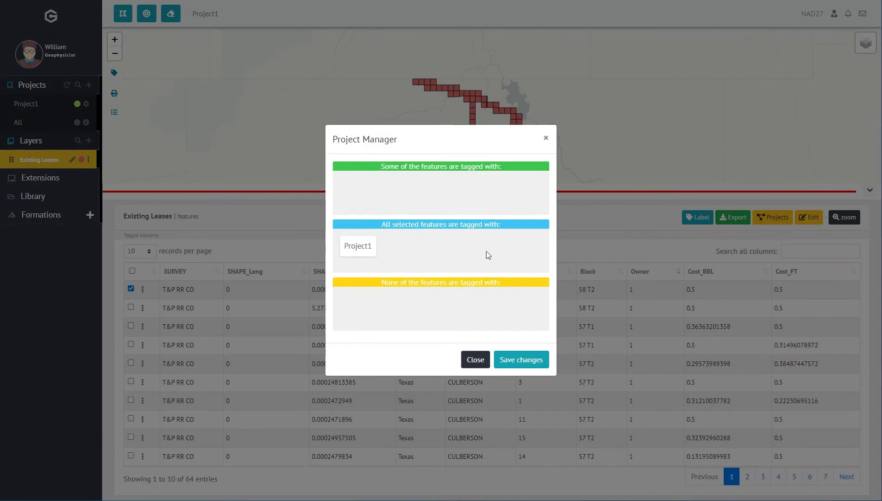
pyautogui.click(474, 360)
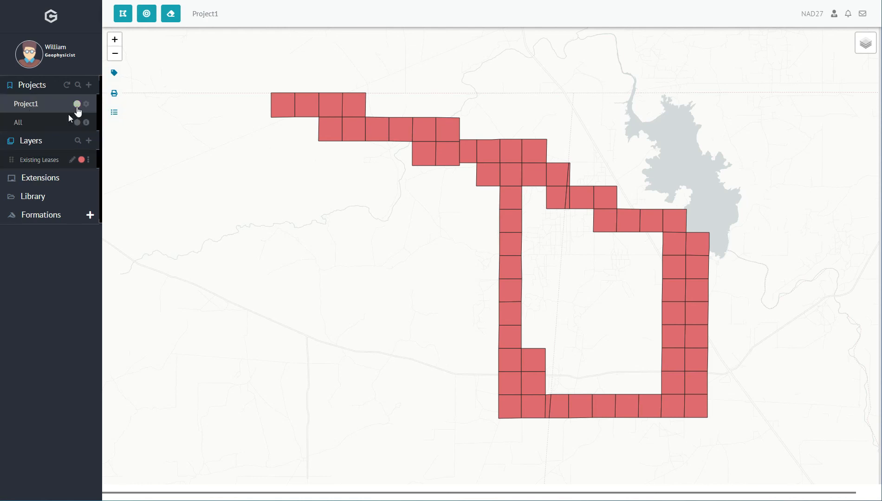
# - Upload the Lease_Abstract file as a new layer in Project1 and name the layer Abstract
pyautogui.click(89, 141)
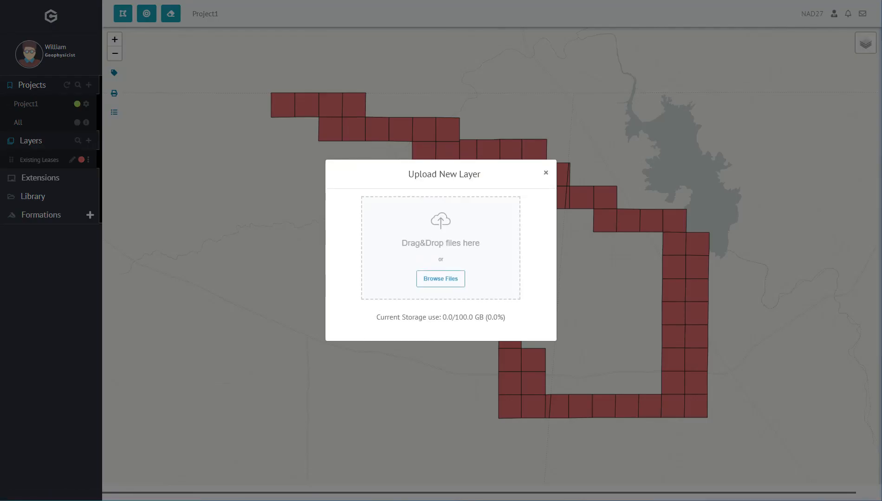
pyautogui.moveTo(0, 297); pyautogui.dragTo(410, 271)
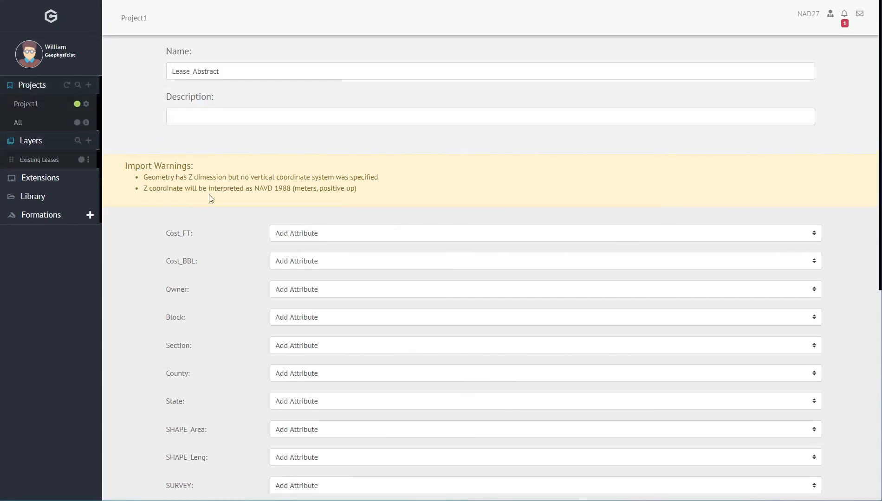
pyautogui.click(194, 71)
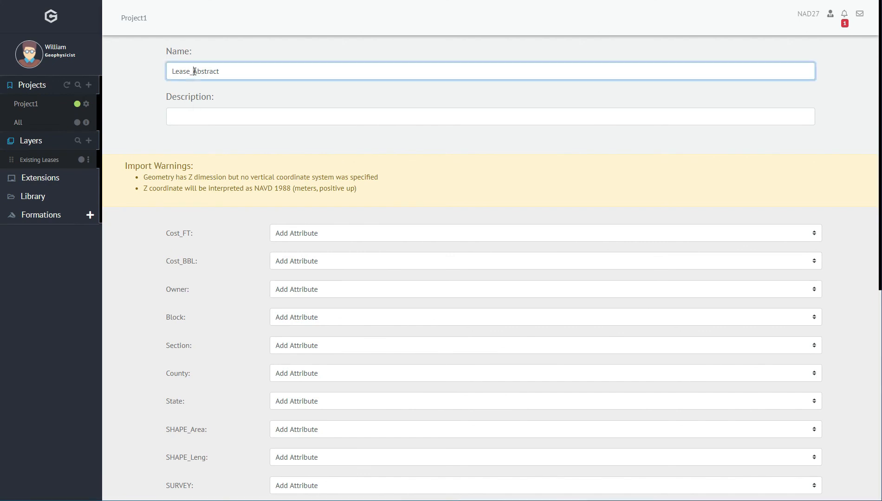
pyautogui.press('BackSpace')
pyautogui.press('BackSpace')
pyautogui.press('BackSpace')
pyautogui.press('BackSpace')
pyautogui.press('BackSpace')
pyautogui.press('BackSpace')
# - Submit the Abstract layer import with every field kept as Add Attribute and the data tagged with Project1
pyautogui.click(225, 233)
pyautogui.scroll(-1, 225, 233)
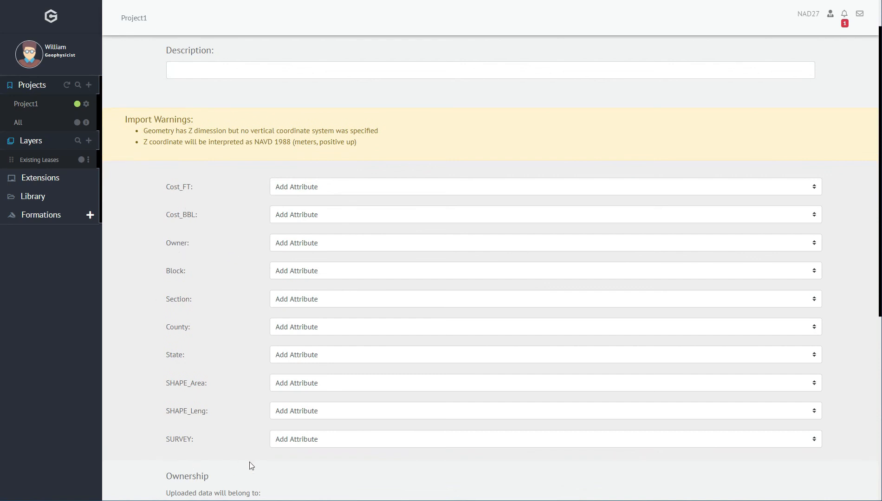
pyautogui.scroll(-1, 249, 459)
pyautogui.click(323, 393)
pyautogui.click(229, 409)
pyautogui.scroll(-2, 234, 407)
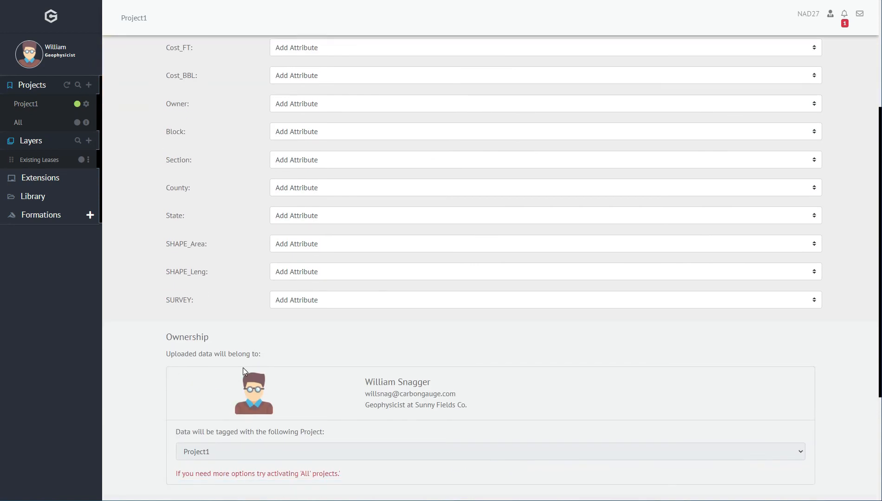
pyautogui.scroll(-3, 438, 393)
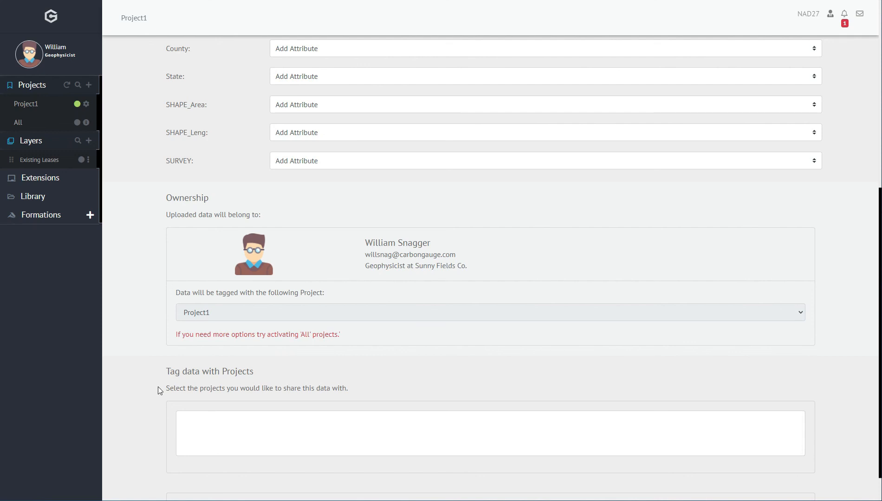
pyautogui.scroll(-1, 450, 454)
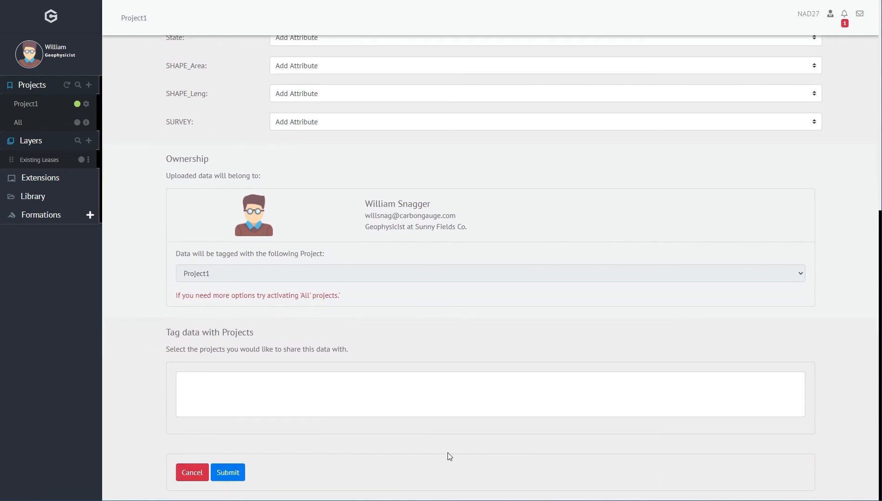
pyautogui.click(229, 476)
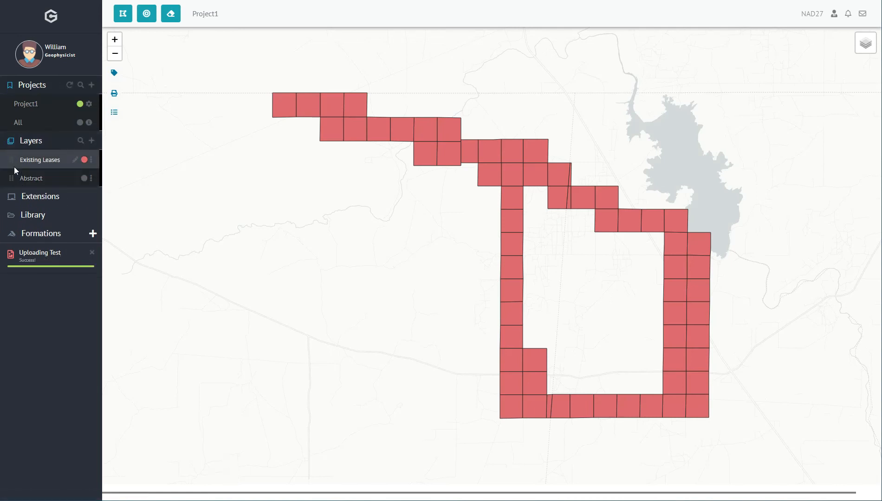
# - Move the Abstract layer above Existing Leases in the layer order and turn it on
pyautogui.moveTo(12, 177); pyautogui.dragTo(14, 159)
pyautogui.click(84, 160)
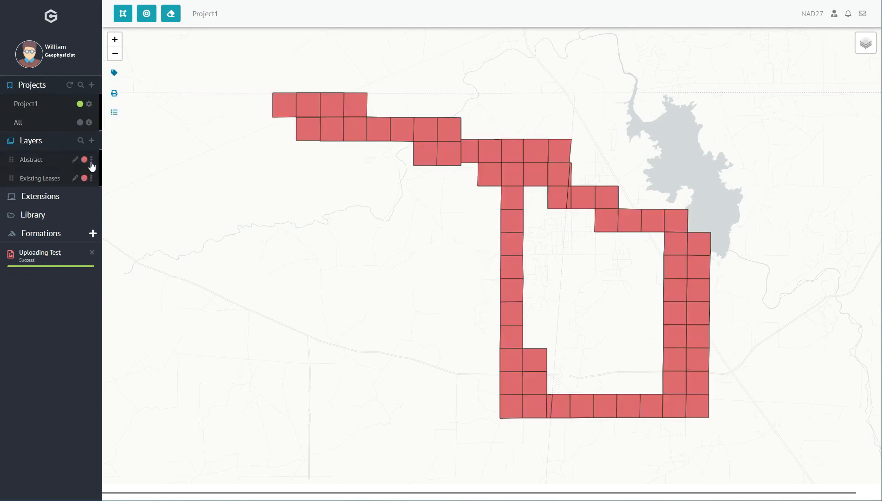
# - Give the Abstract layer the recent off-white fill with a slightly lower fade, apply the update, and dismiss the upload notice
pyautogui.click(91, 159)
pyautogui.click(119, 196)
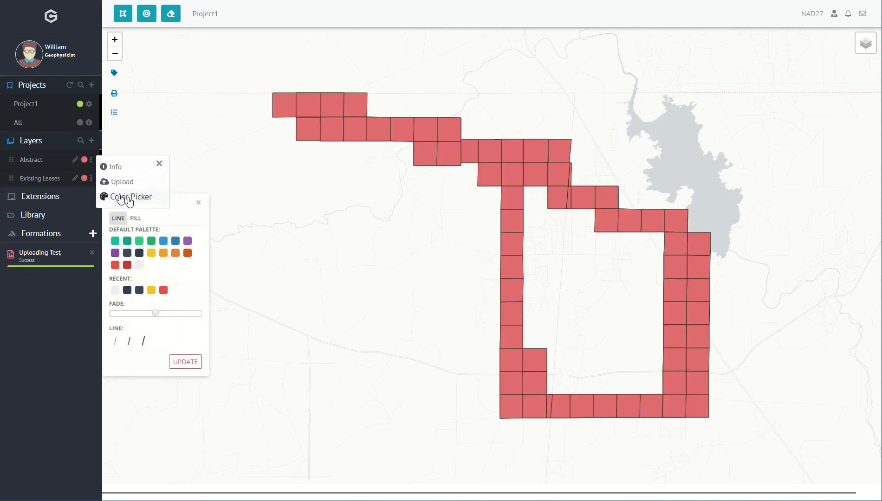
pyautogui.click(144, 229)
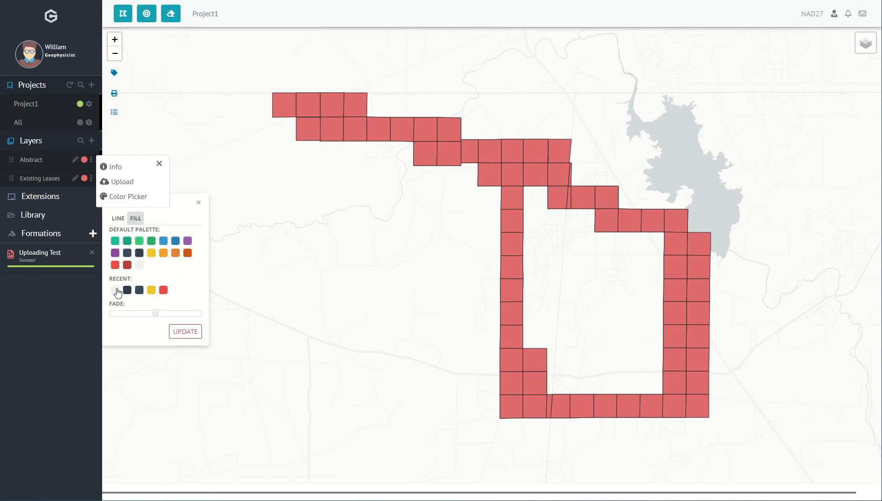
pyautogui.click(114, 290)
pyautogui.moveTo(155, 314); pyautogui.dragTo(142, 315)
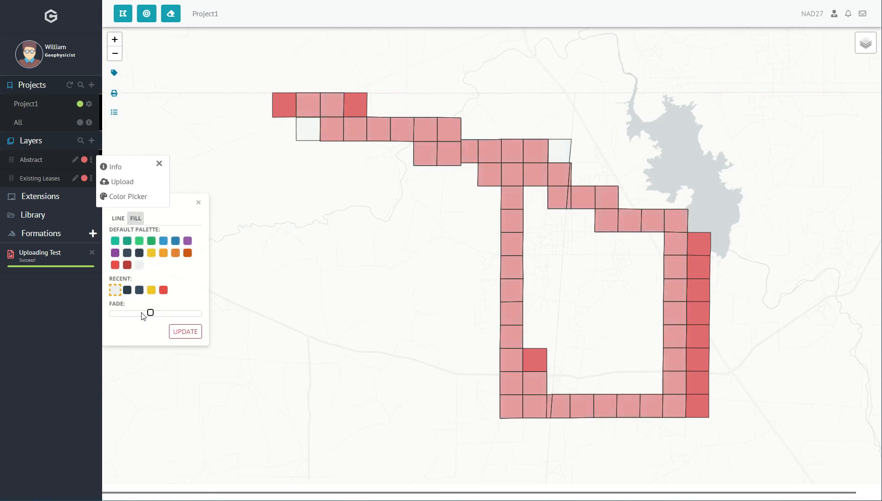
pyautogui.click(191, 335)
pyautogui.click(160, 164)
pyautogui.click(92, 253)
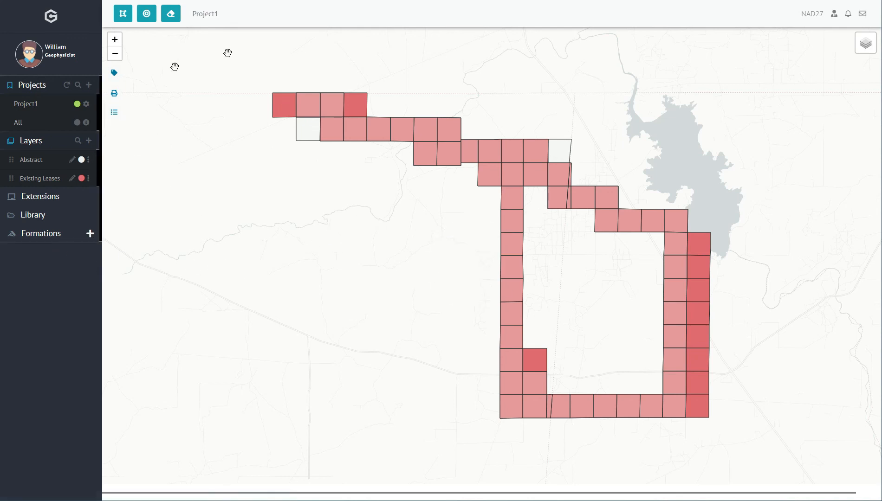